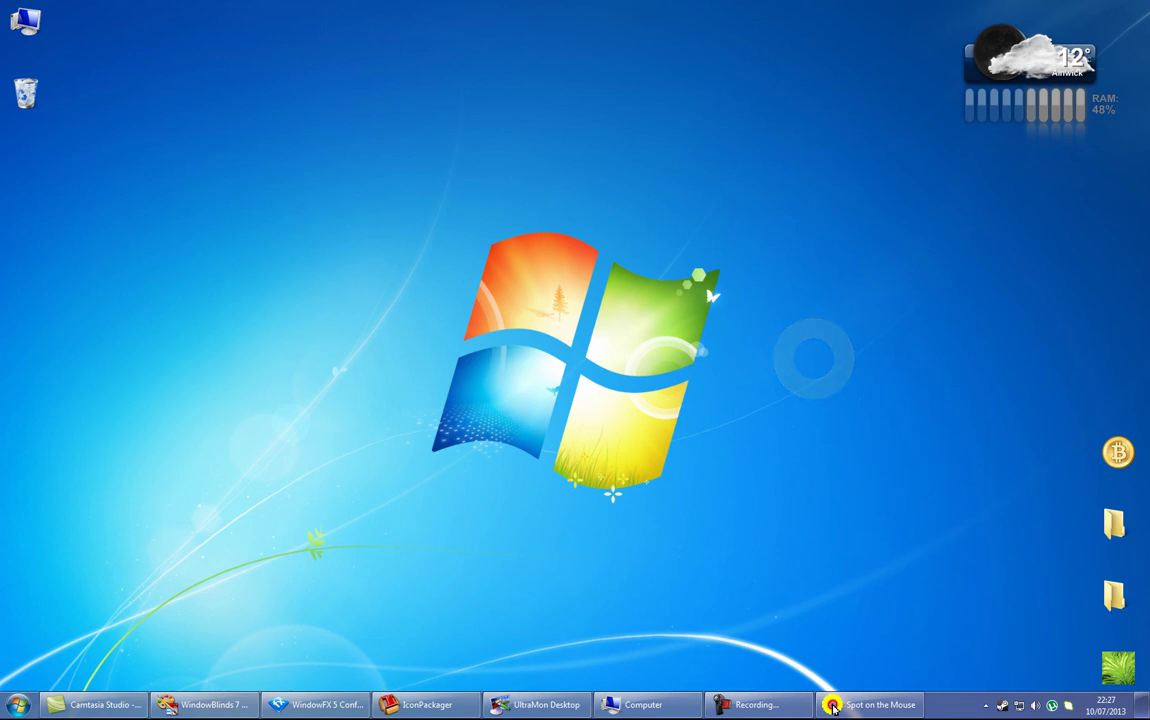
Step: Check the system information, then apply the grey cobblestone wallpaper and close UltraMon Desktop
key("super+Pause")
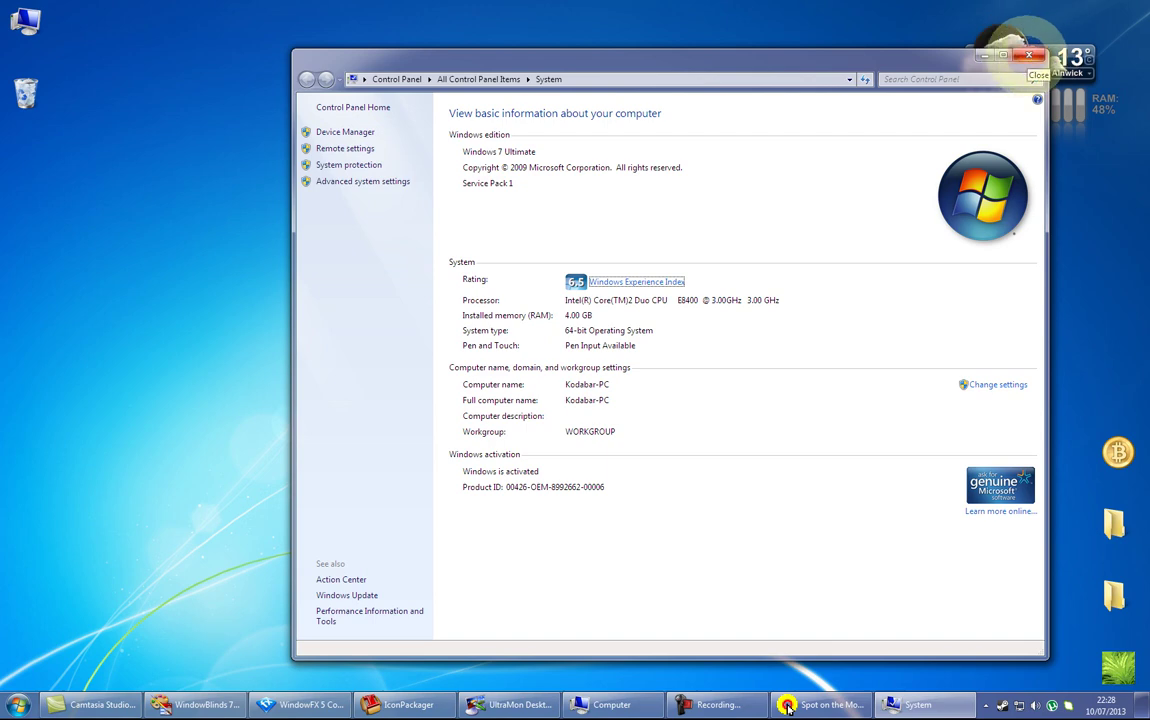
left_click(1028, 55)
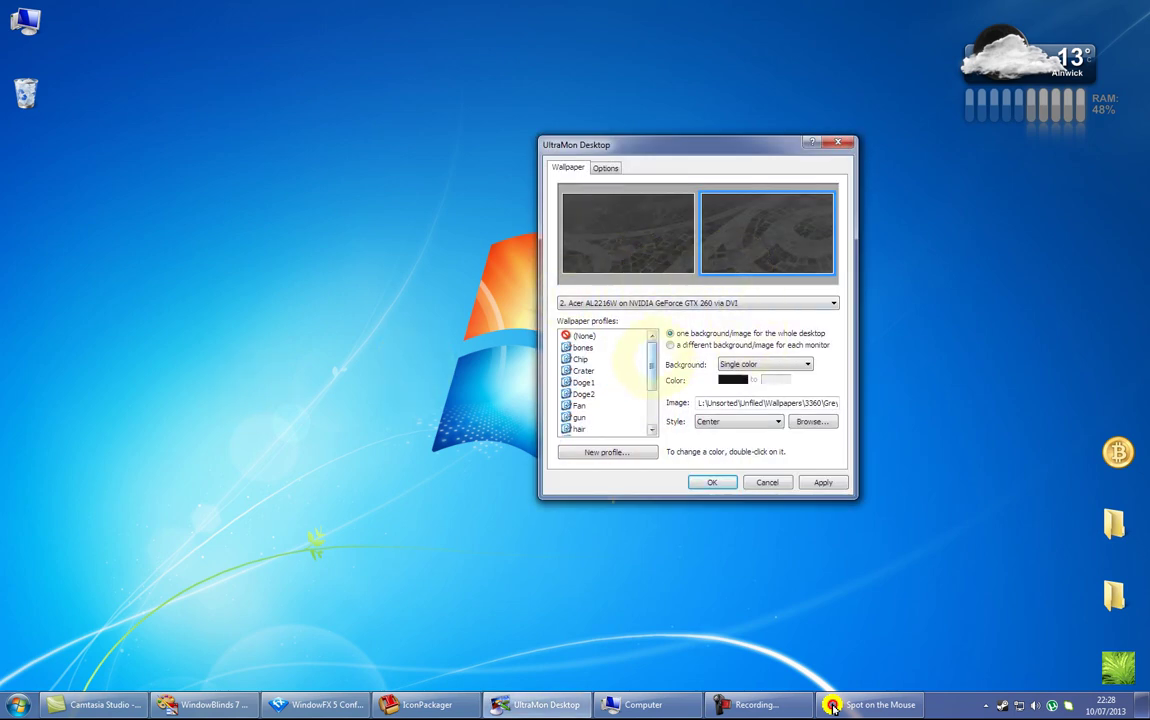
left_click(822, 482)
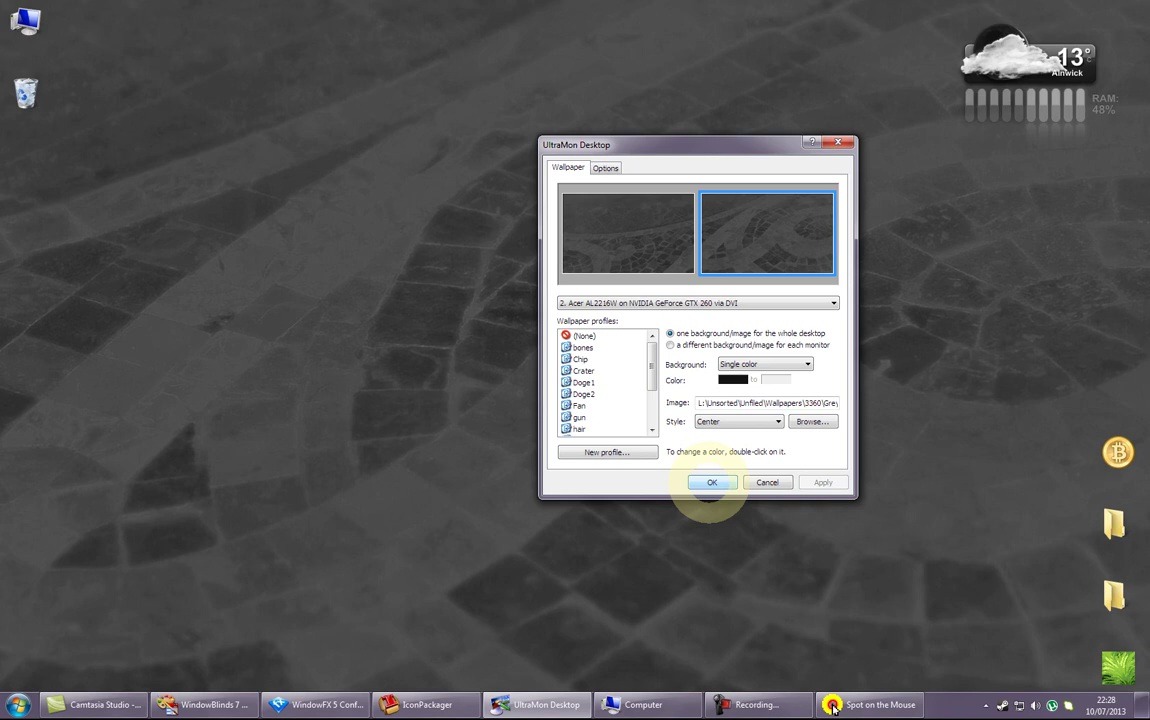
left_click(711, 482)
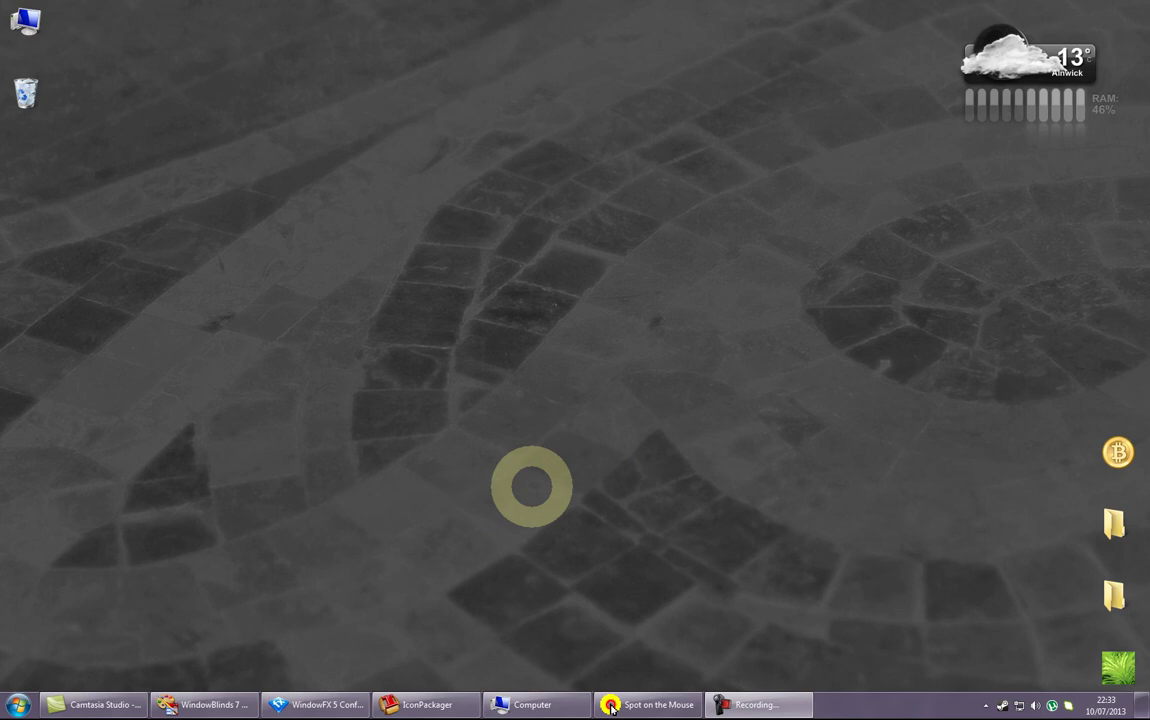
Step: Browse the EAN13 (L:), EAN1 (F:) and EAN2 (D:) drives, then minimize Explorer for WindowBlinds
left_click(532, 704)
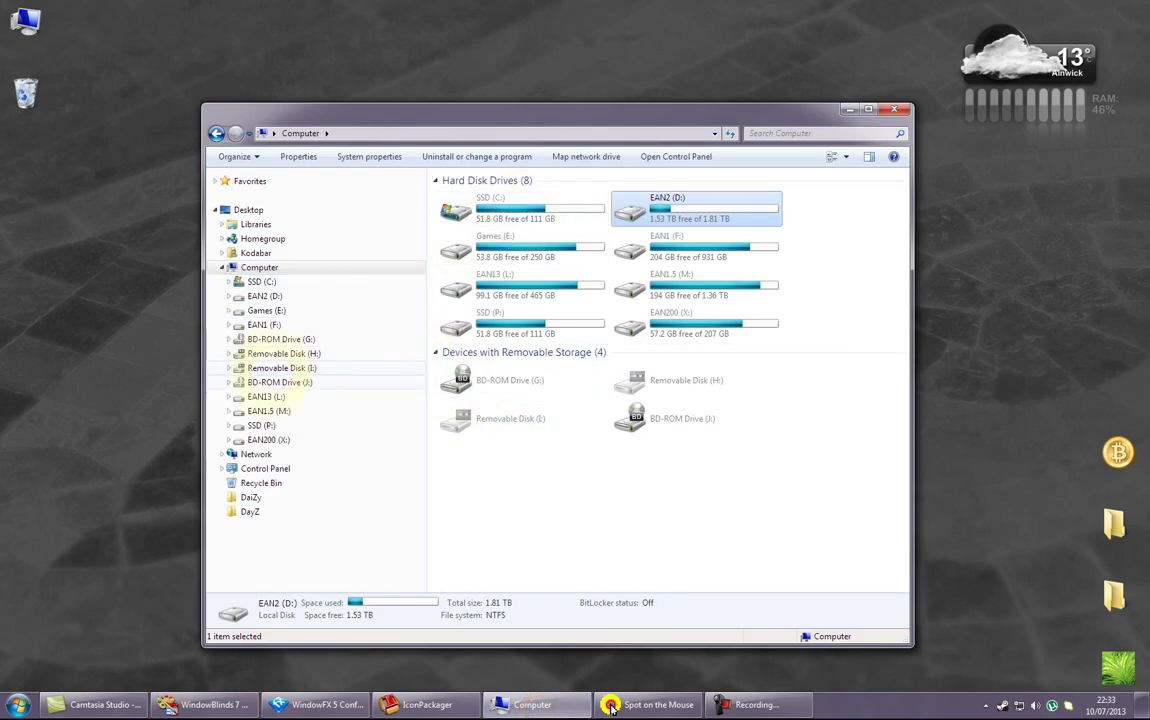
left_click(265, 398)
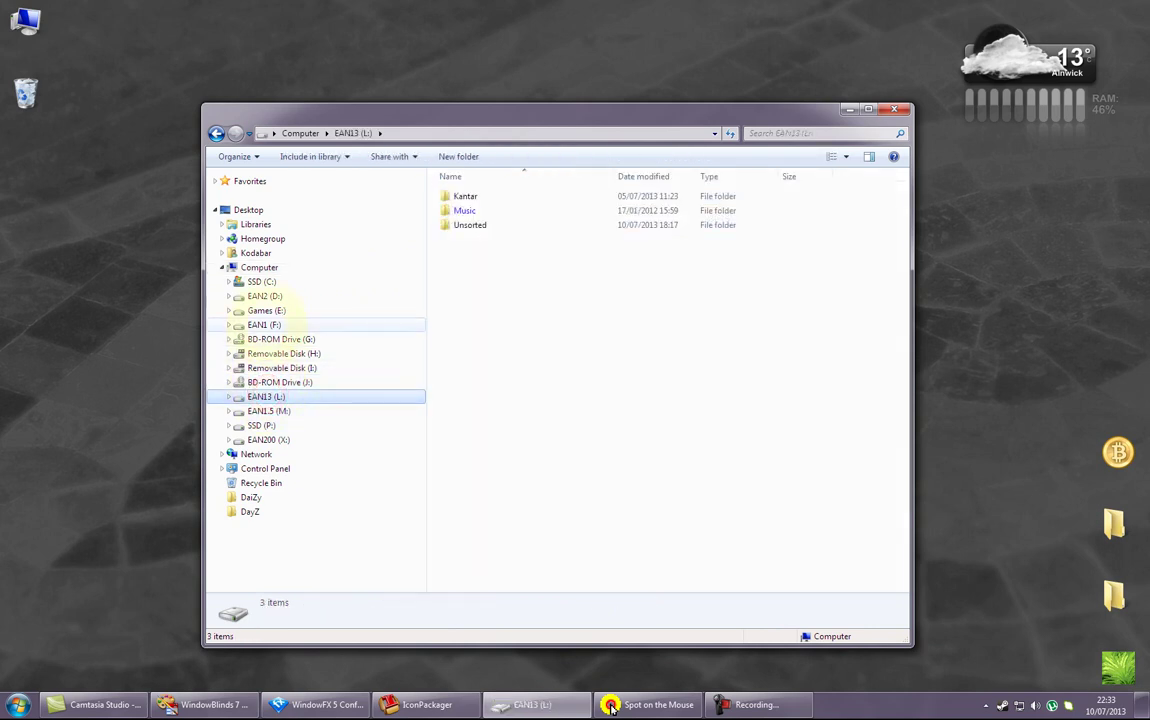
left_click(265, 323)
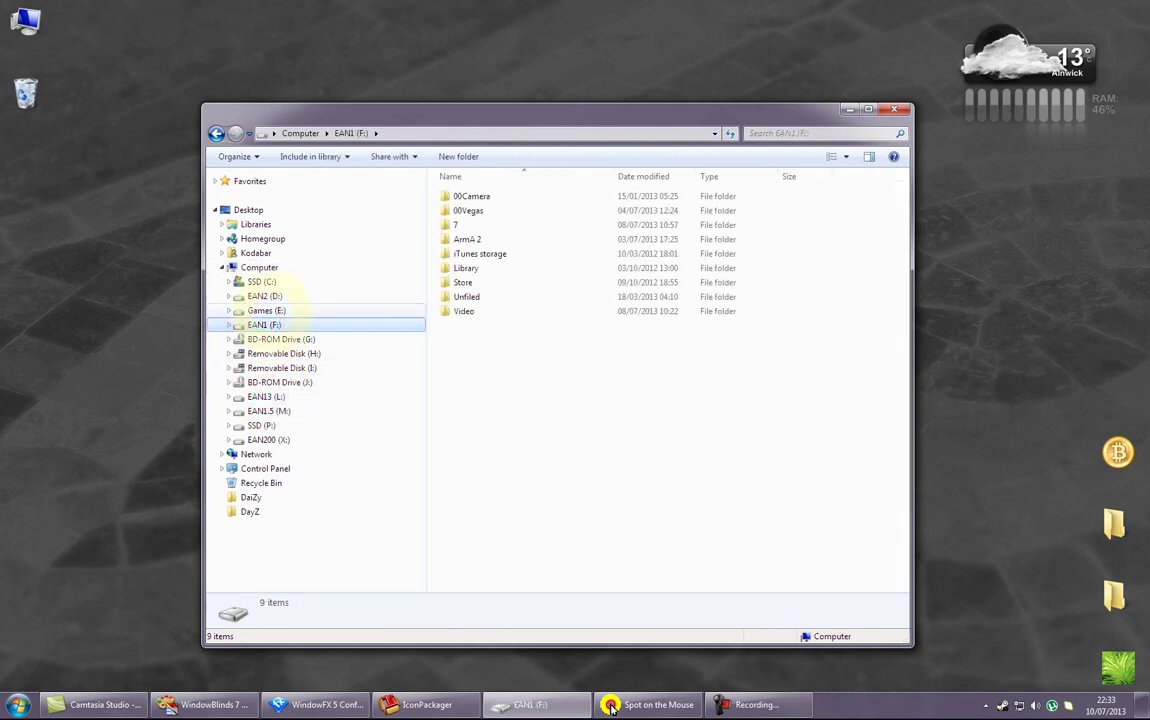
left_click(264, 296)
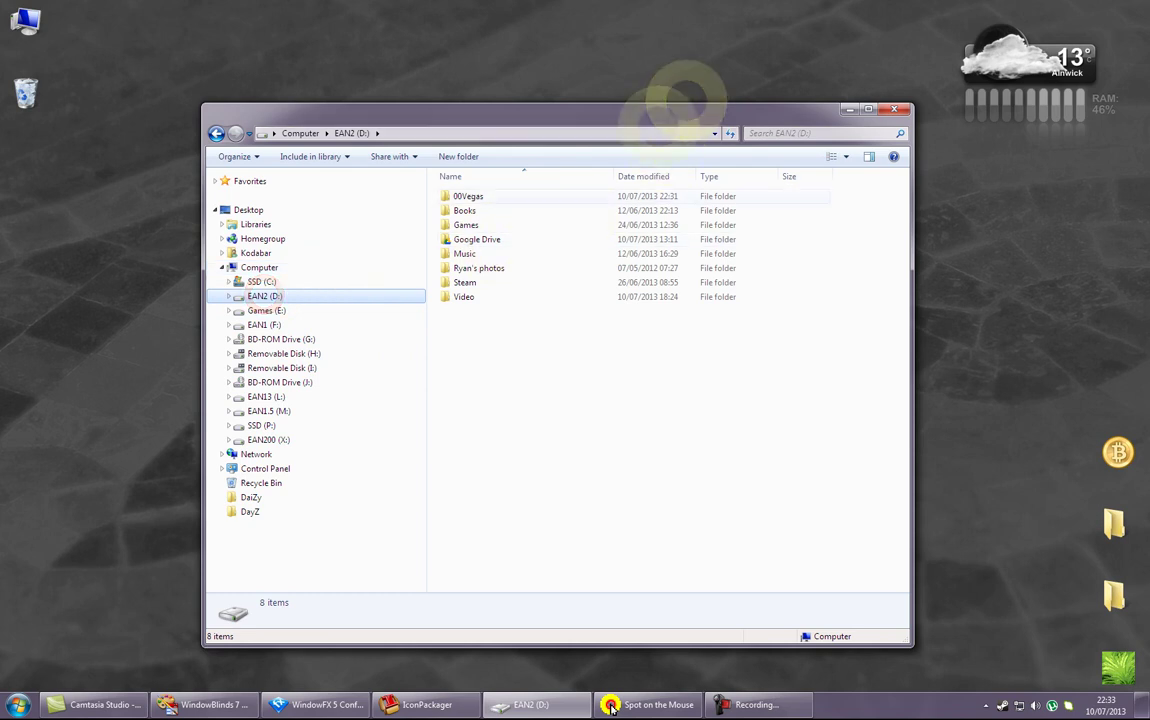
left_click(265, 325)
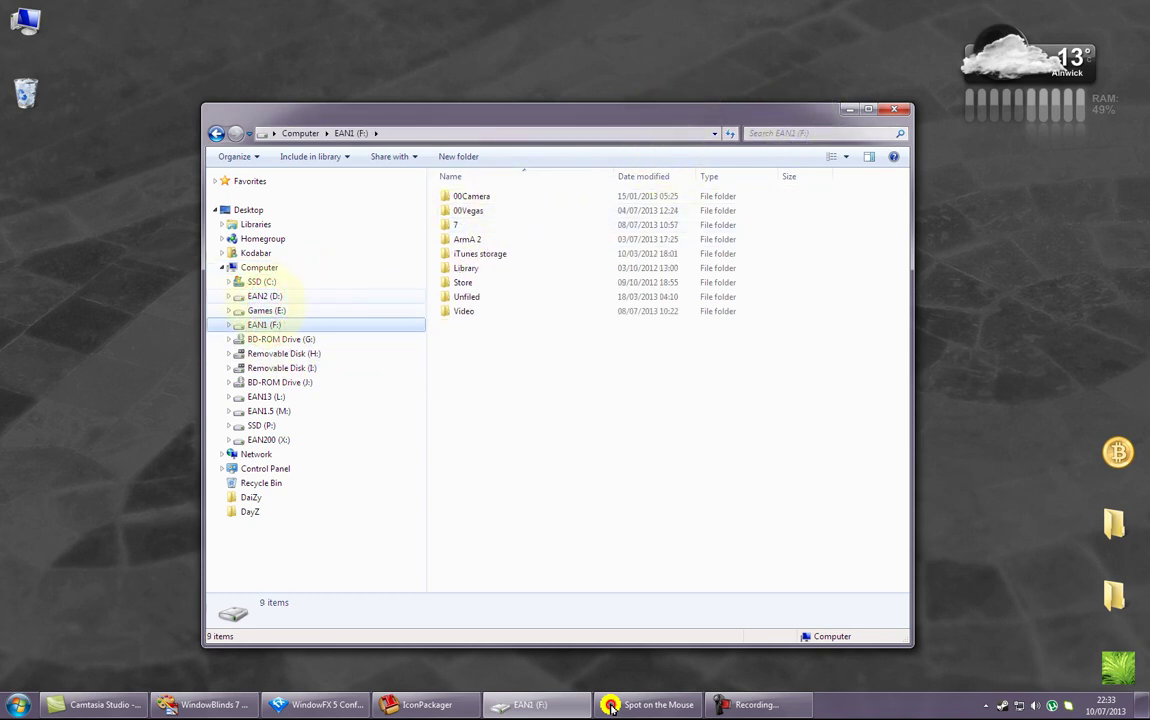
left_click(262, 295)
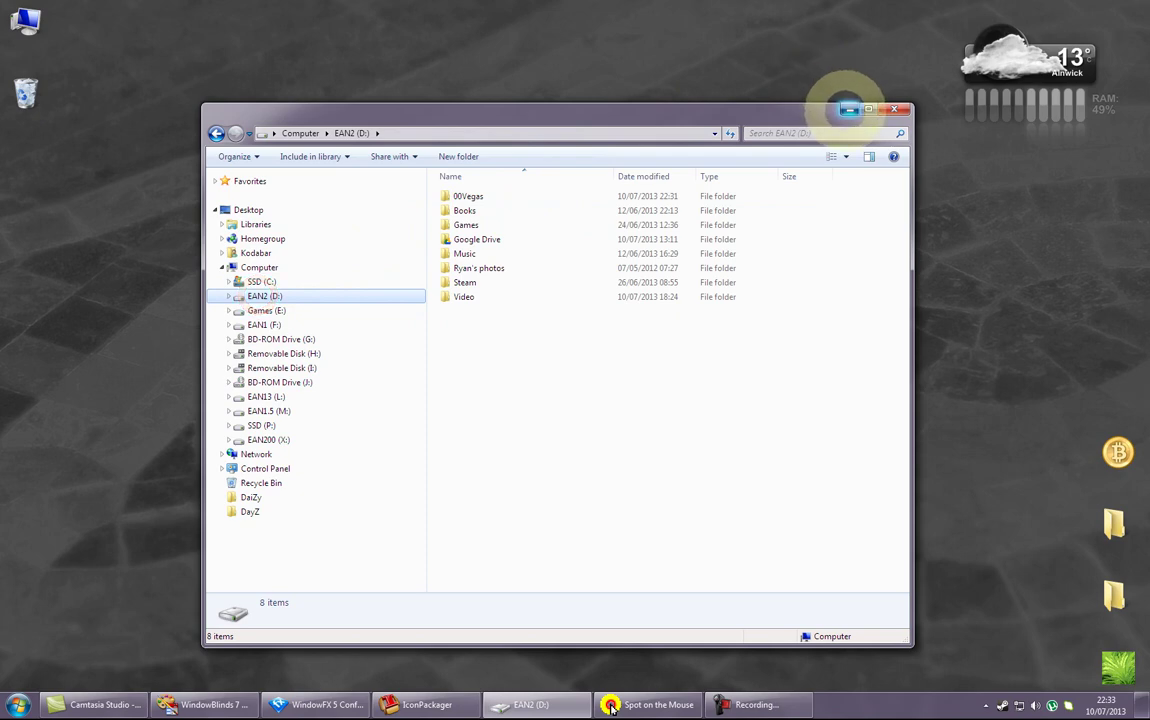
left_click(847, 108)
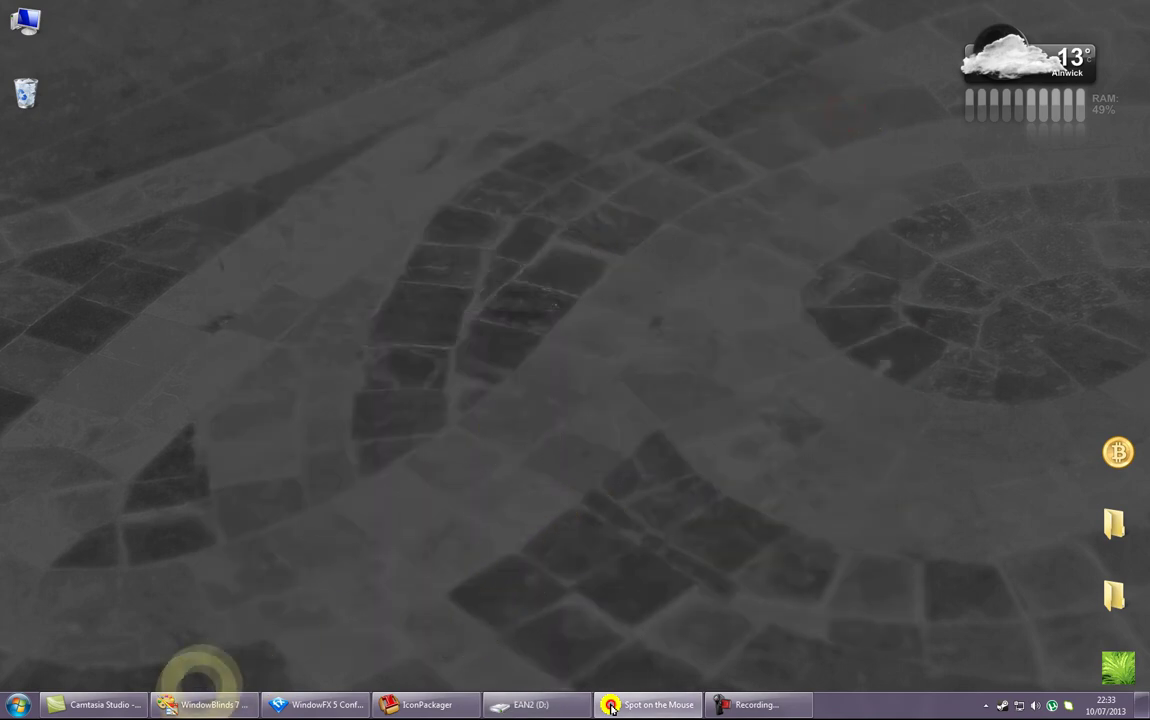
left_click(195, 702)
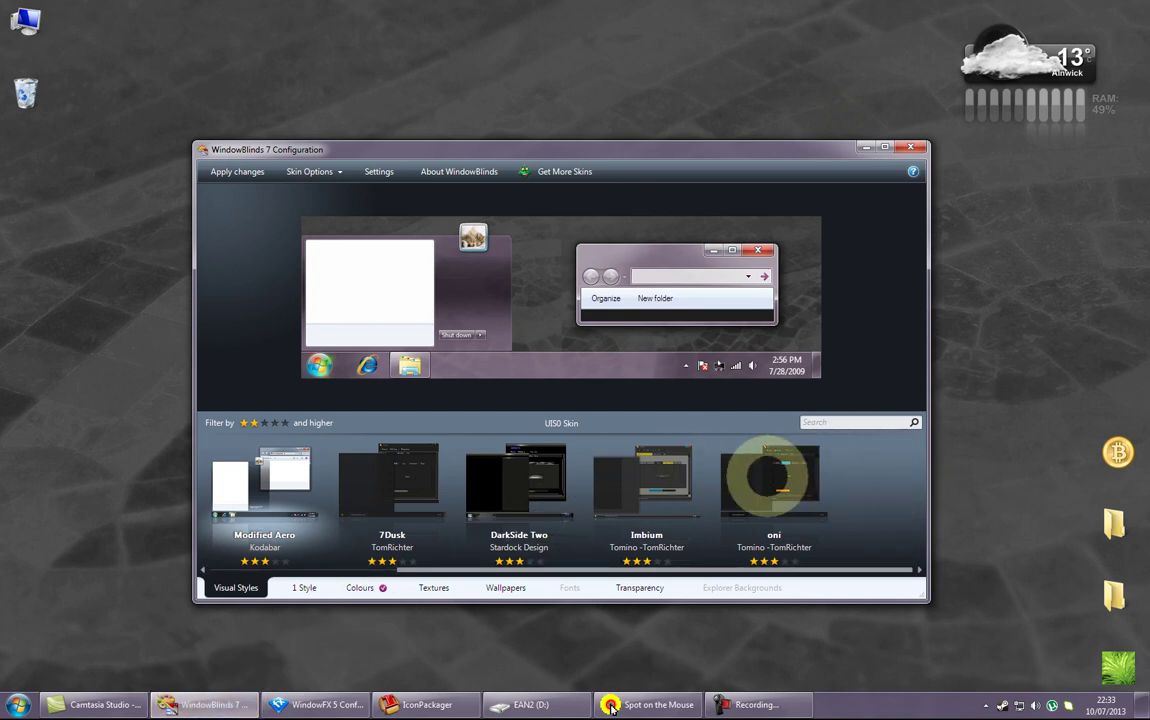
Step: Preview the oni, Imbium and DarkSide Two skins, finishing on the 7Dusk preview
left_click(769, 477)
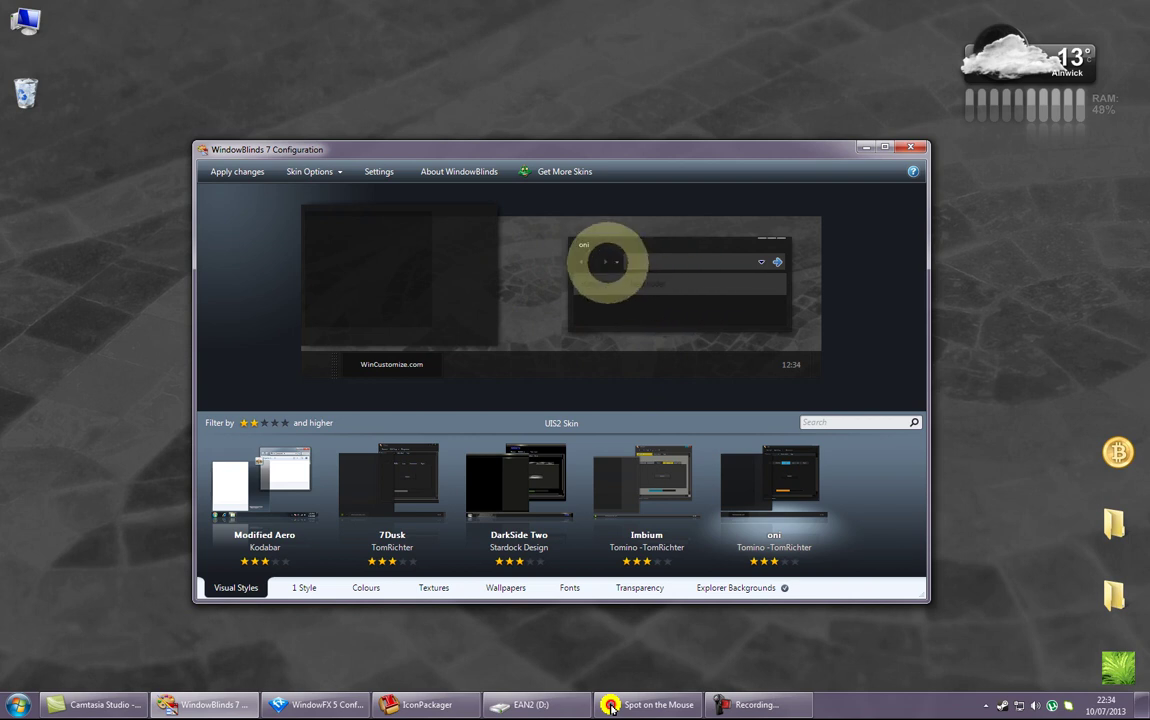
left_click(645, 481)
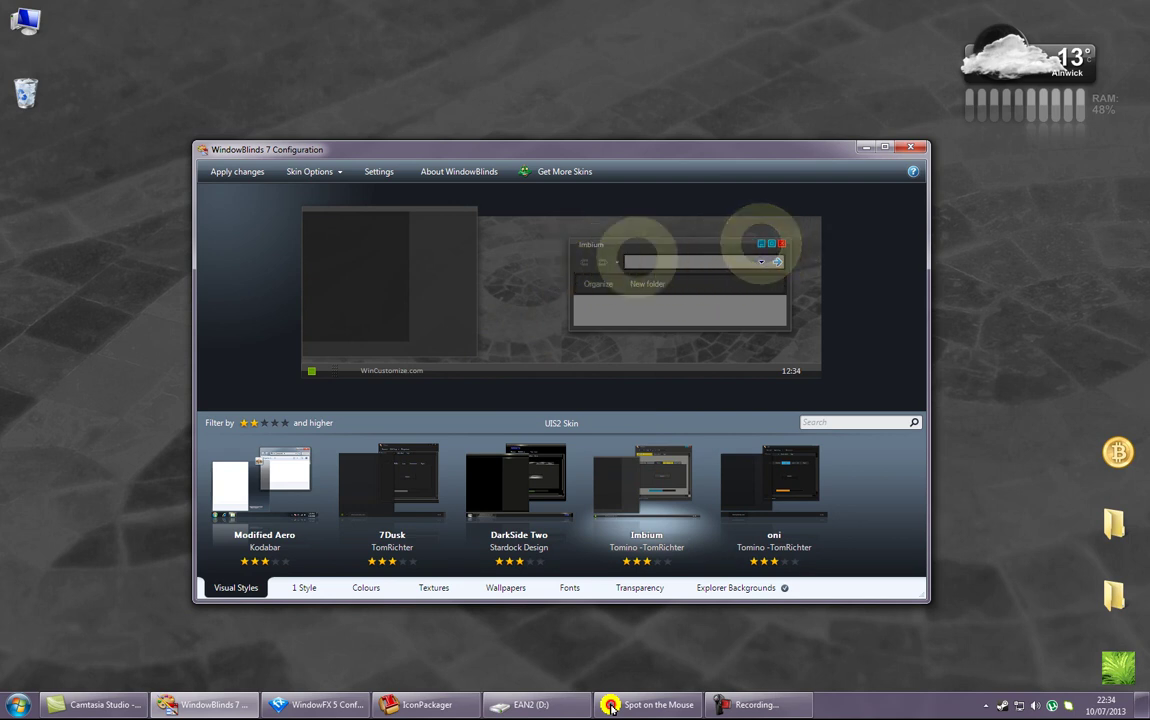
left_click(508, 470)
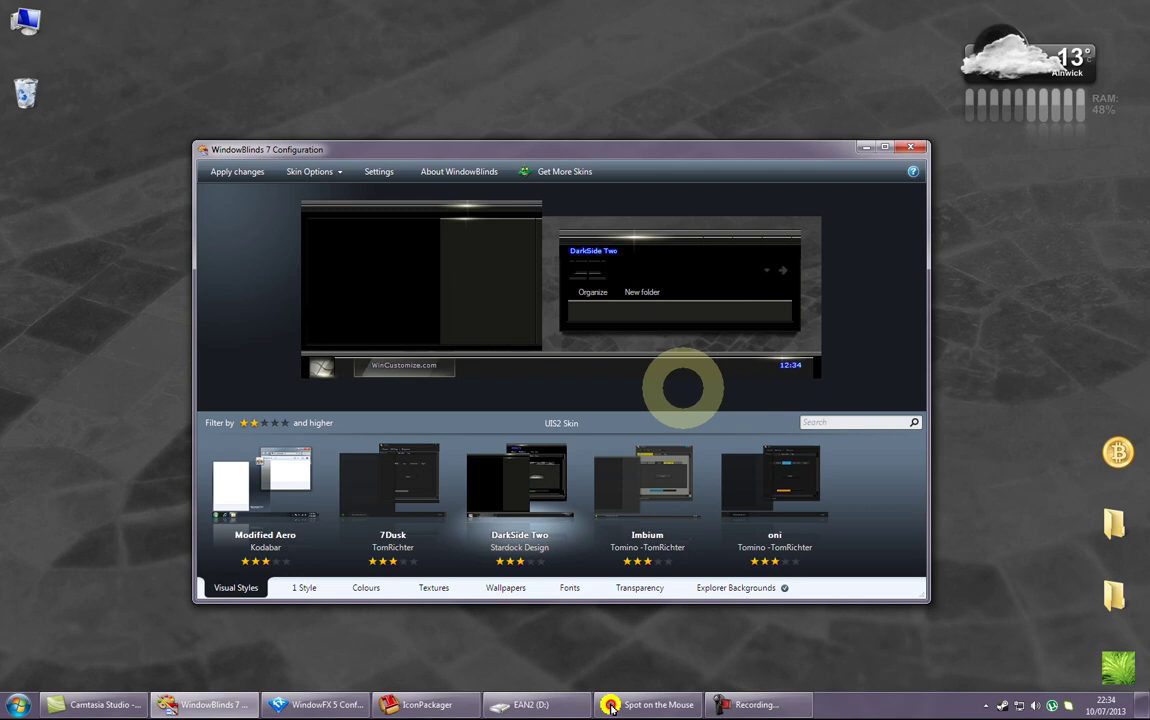
left_click(394, 474)
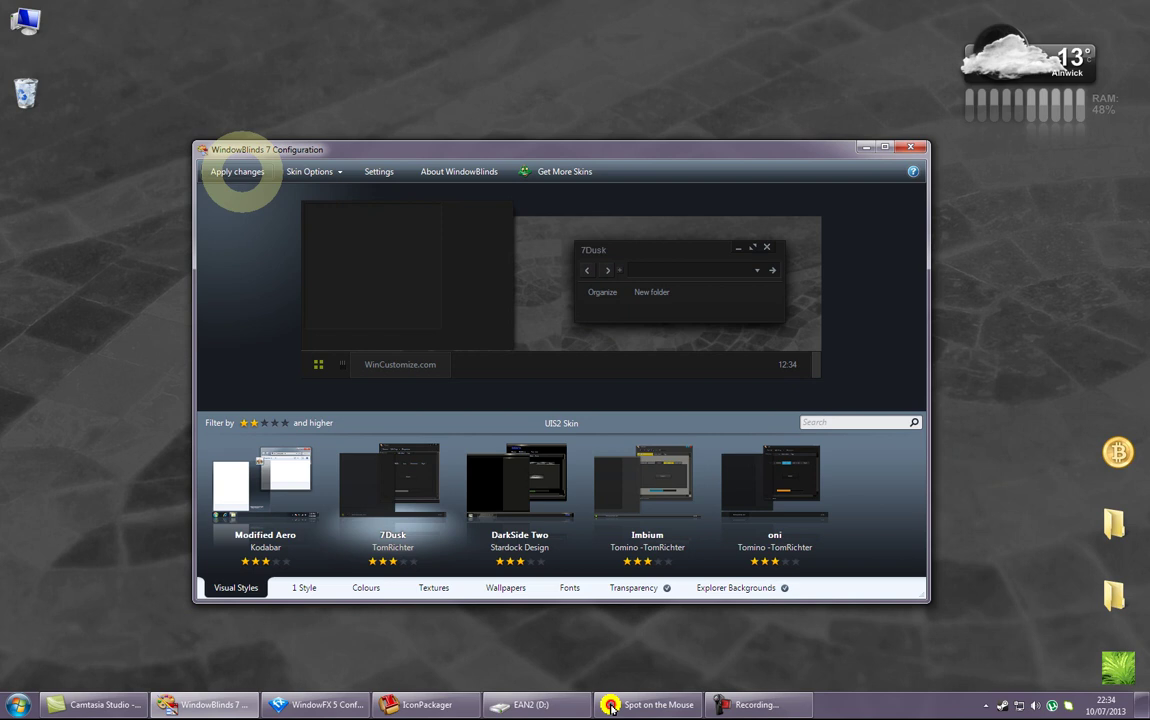
Step: Apply 7Dusk system-wide and restore the EAN2 (D:) Explorer window
left_click(240, 172)
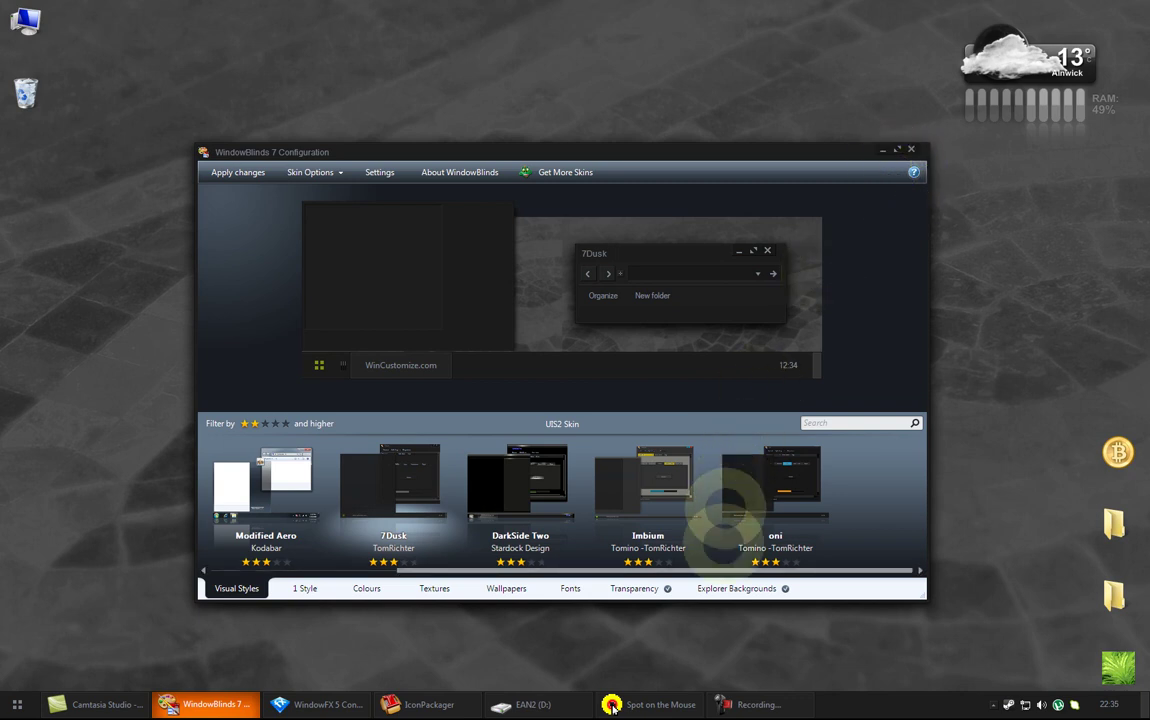
left_click(527, 704)
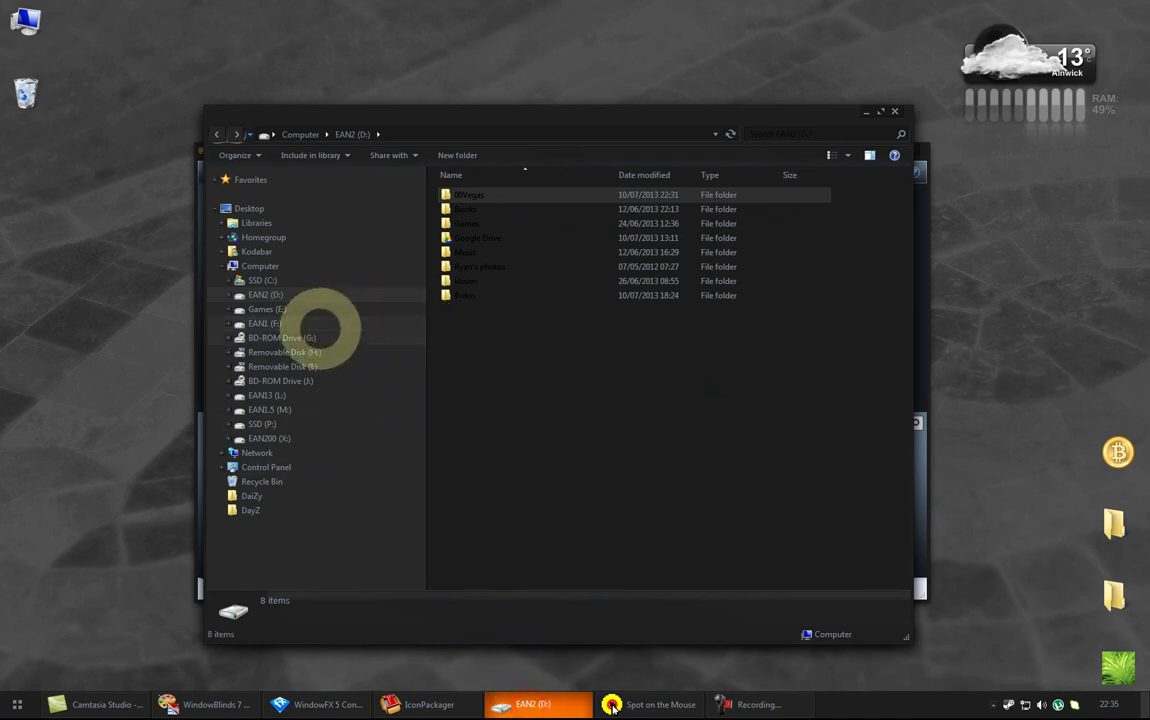
Step: Try BD-ROM (G:) and Removable Disk (I:), cancelling disk prompts, then view EAN13, EAN1, SSD (C:) and minimize
left_click(313, 338)
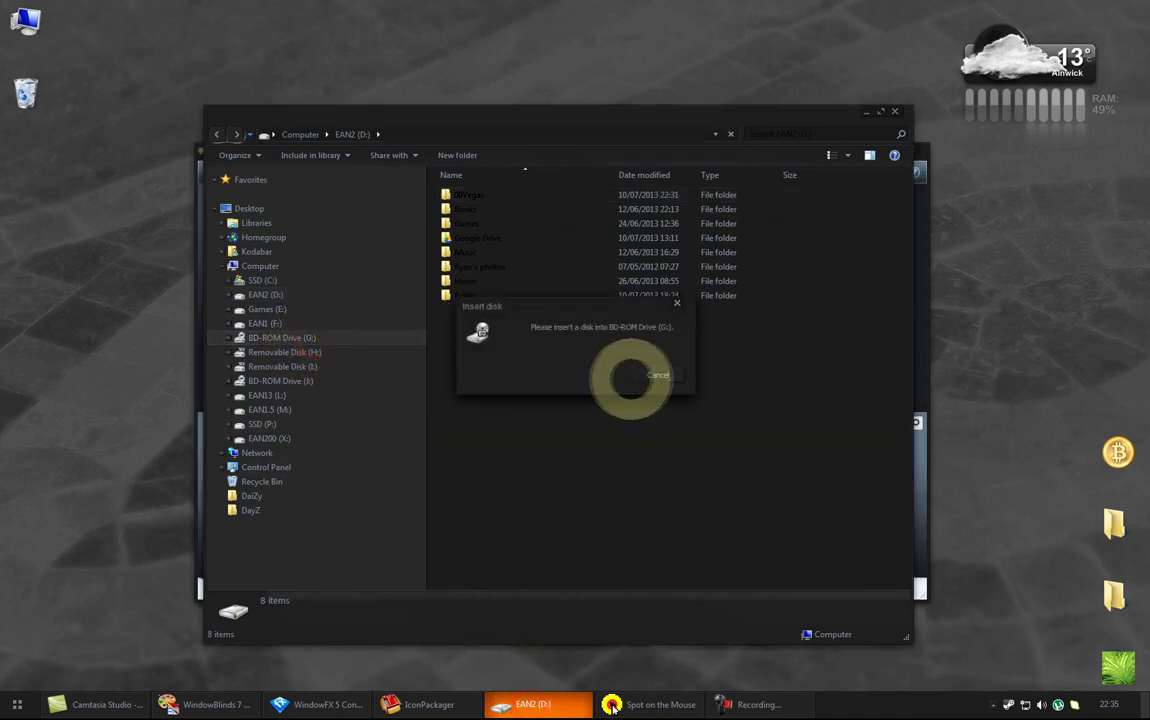
left_click(652, 375)
left_click(322, 366)
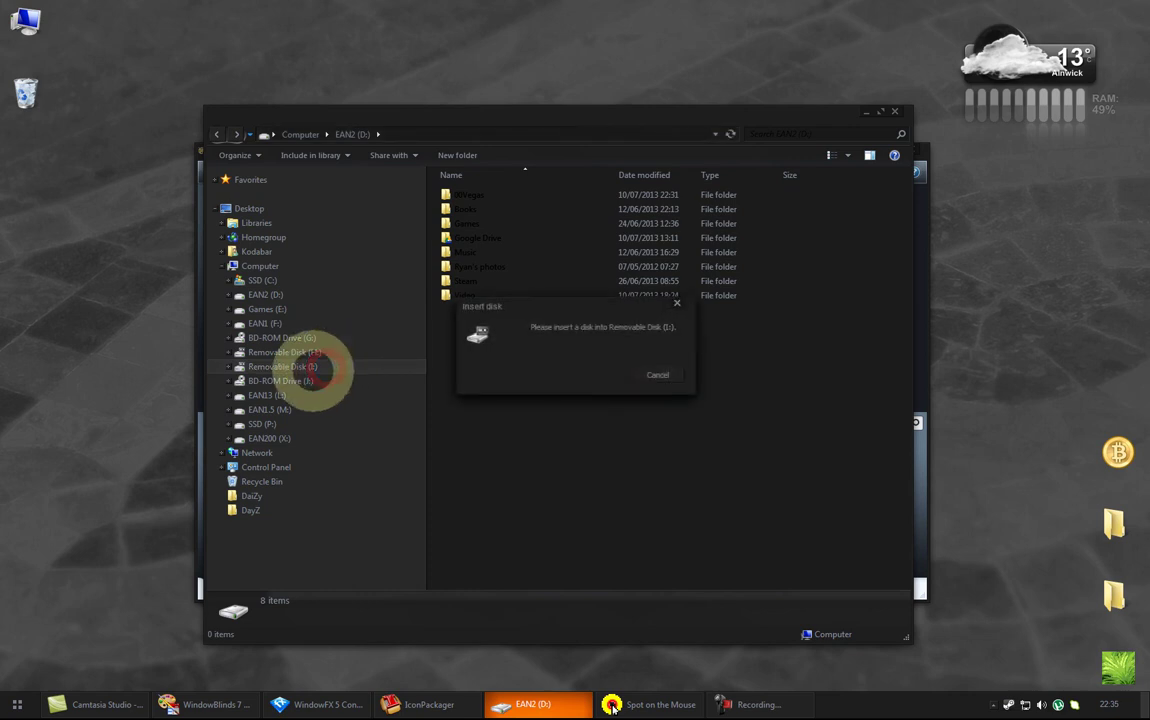
left_click(678, 379)
left_click(308, 396)
left_click(265, 323)
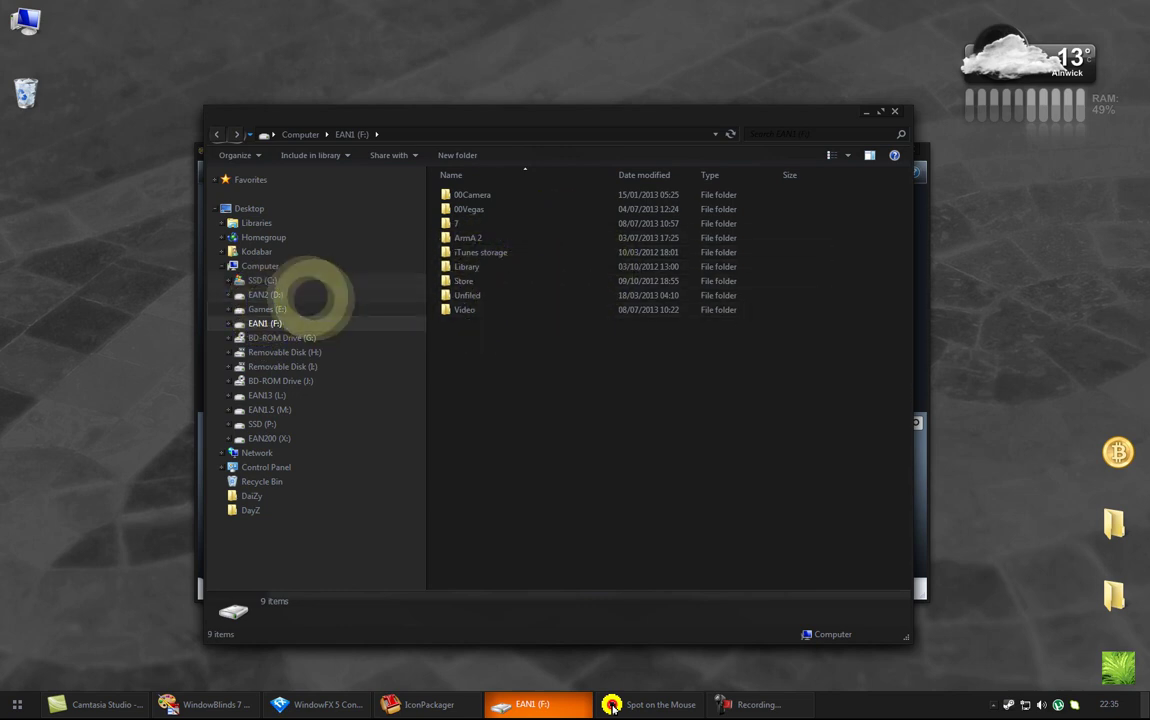
left_click(260, 280)
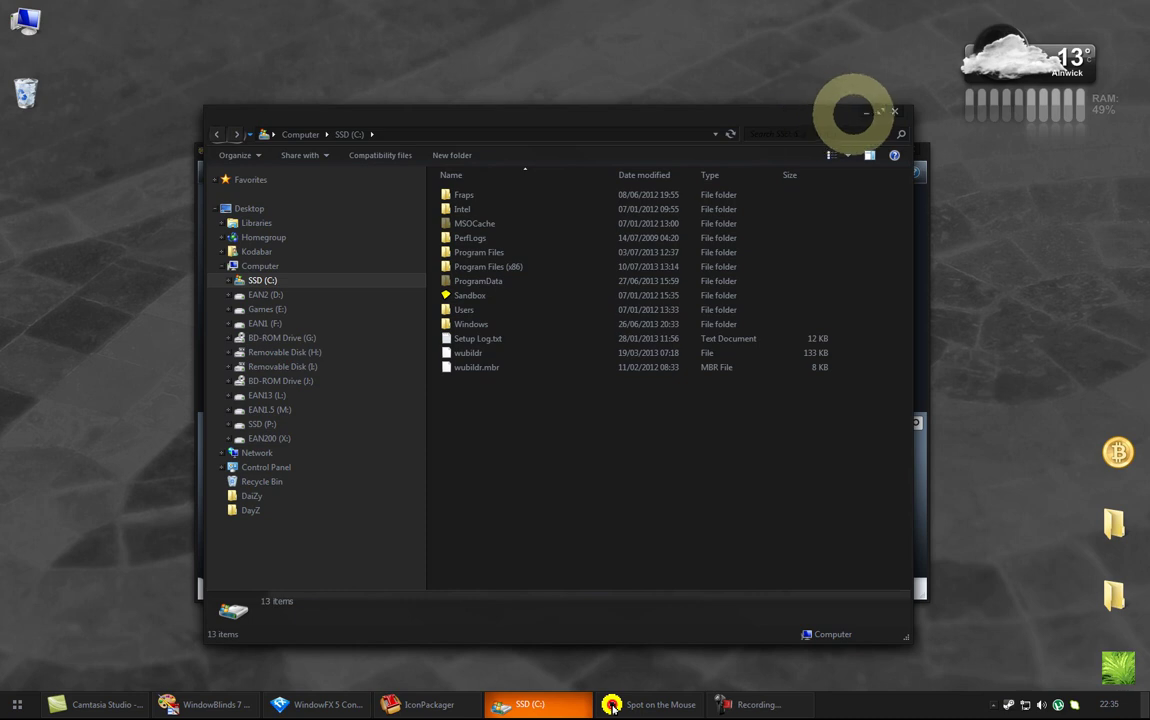
left_click(864, 112)
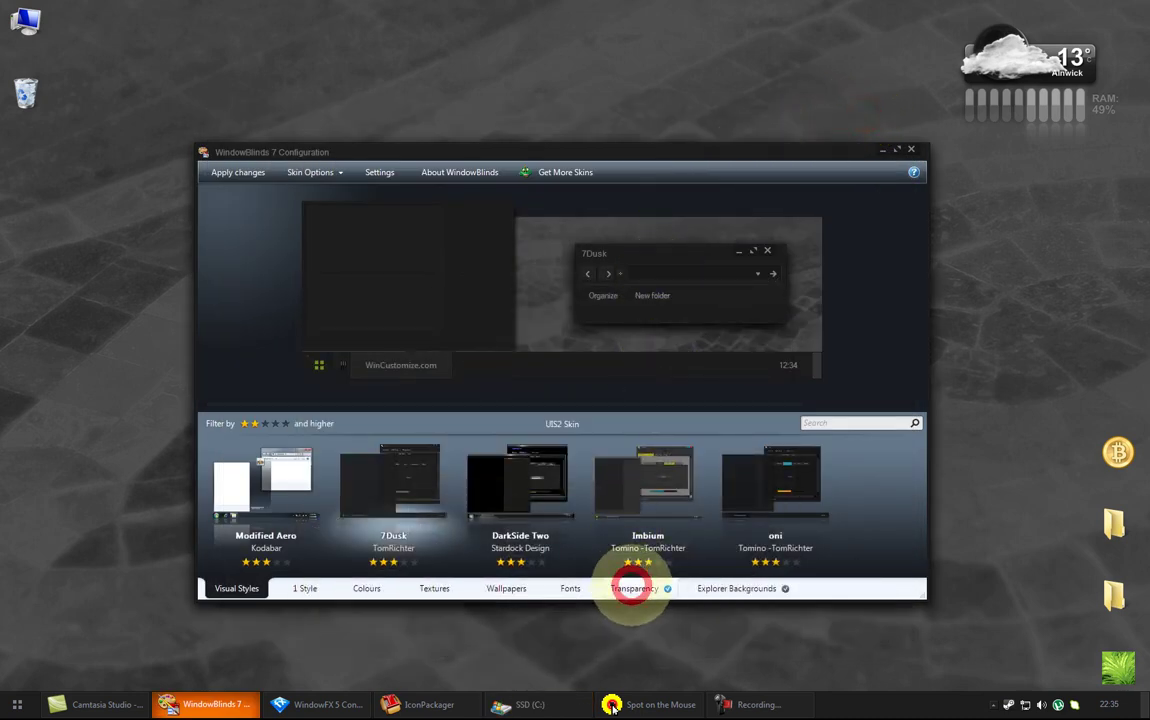
Step: Look through 7Dusk's transparency, font, wallpaper and texture option pages
left_click(633, 588)
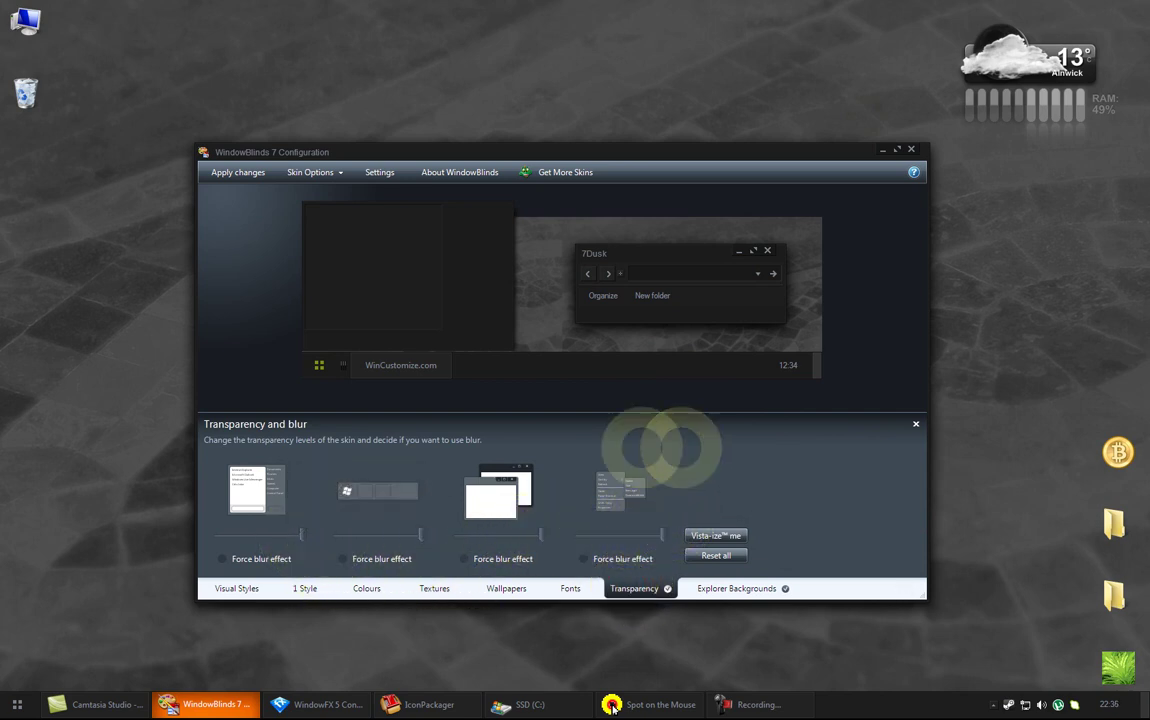
left_click(568, 590)
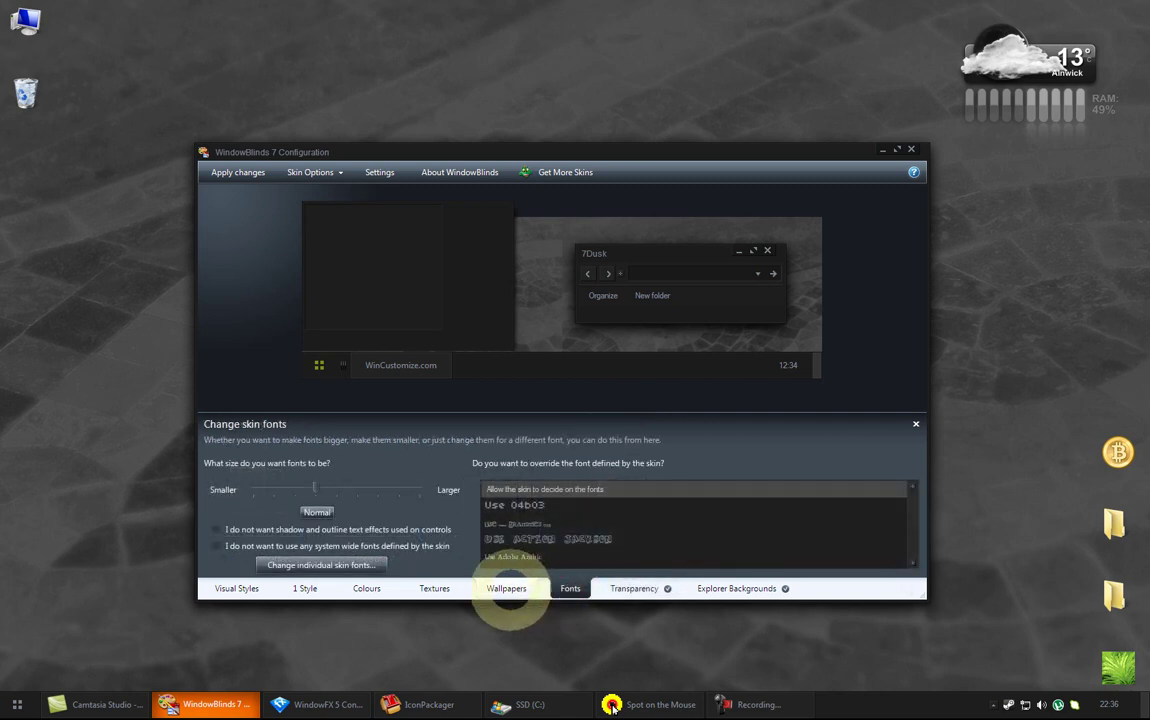
left_click(506, 589)
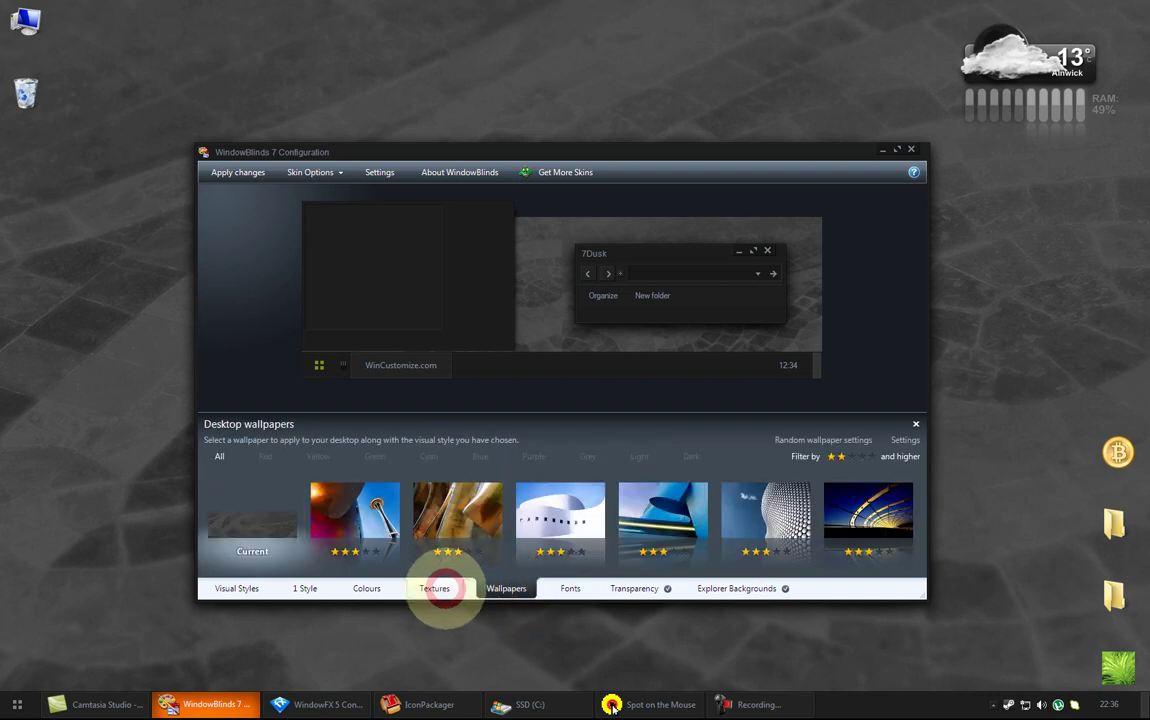
left_click(444, 588)
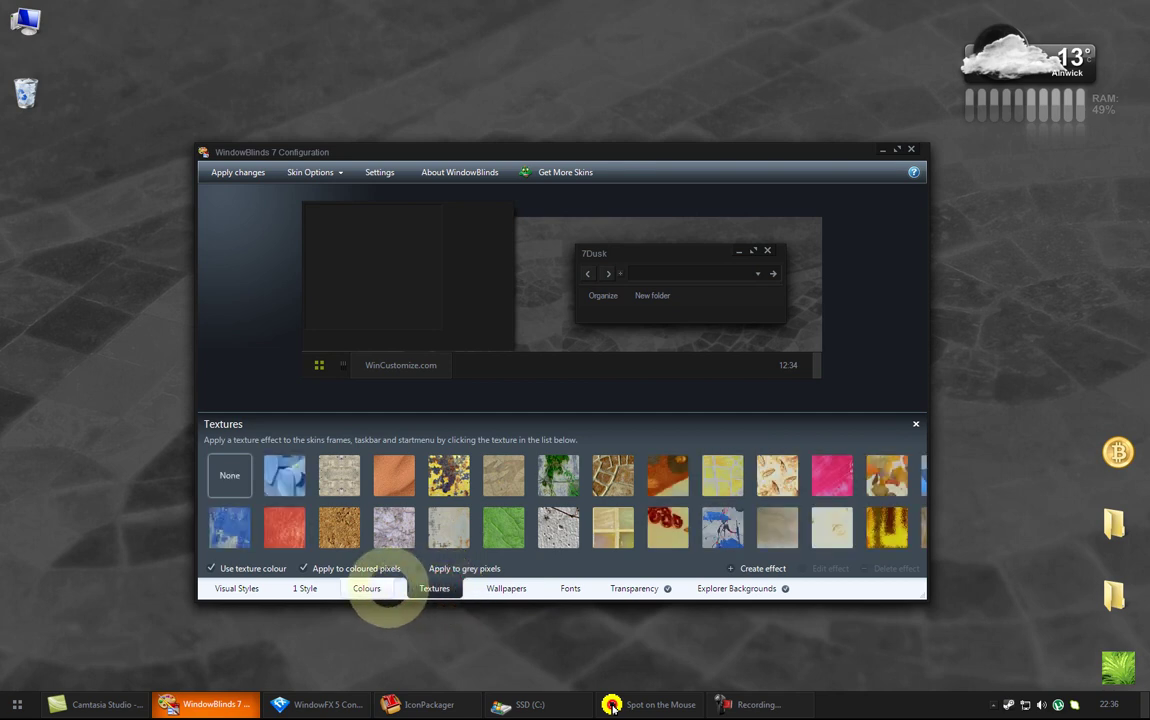
Step: Set 7Dusk's colour recolouring to None, check alternative styles, and return to the skin list
left_click(382, 589)
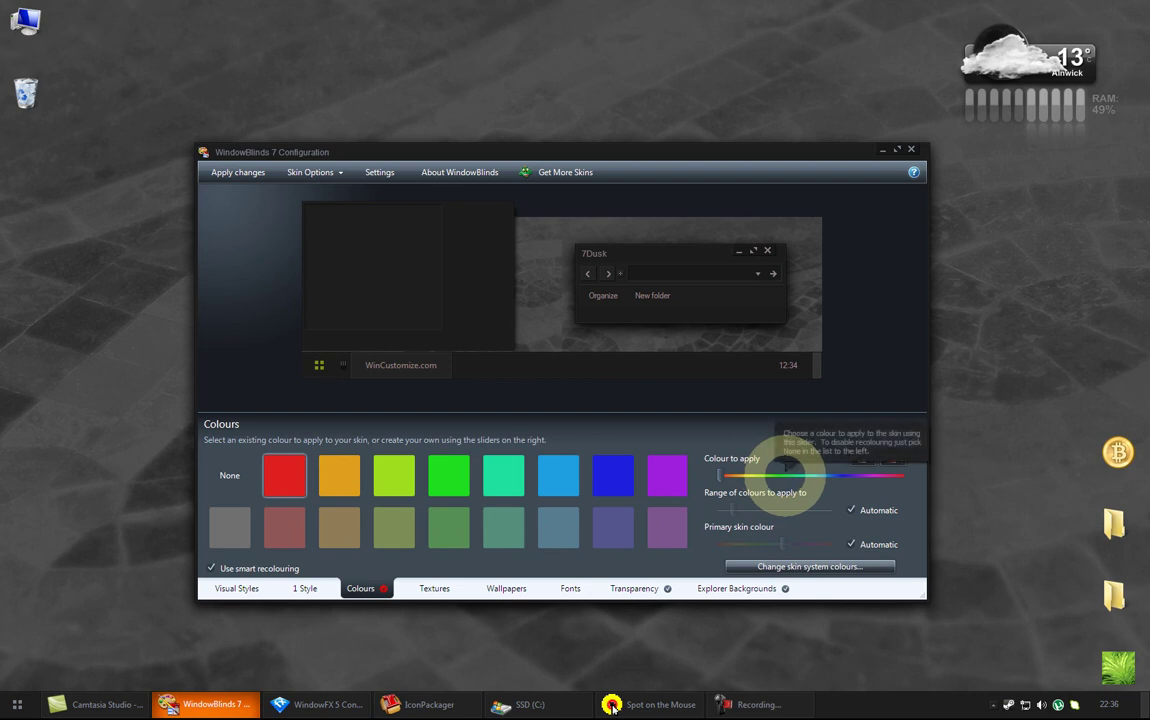
left_click(229, 475)
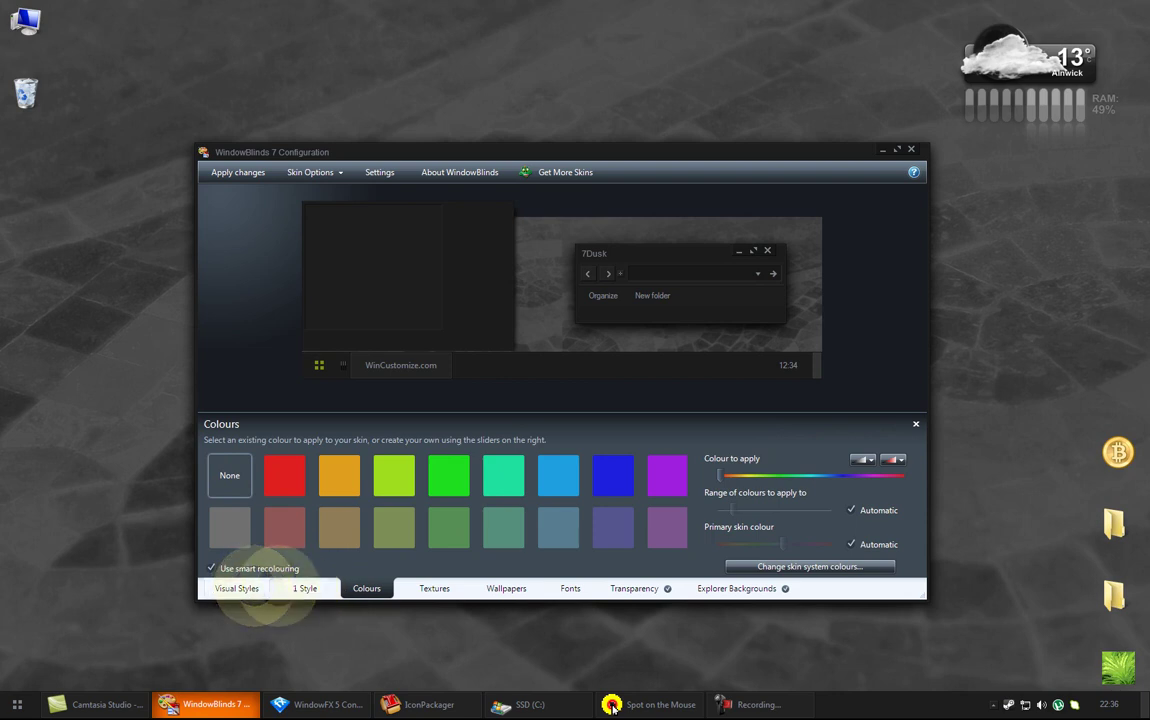
left_click(298, 588)
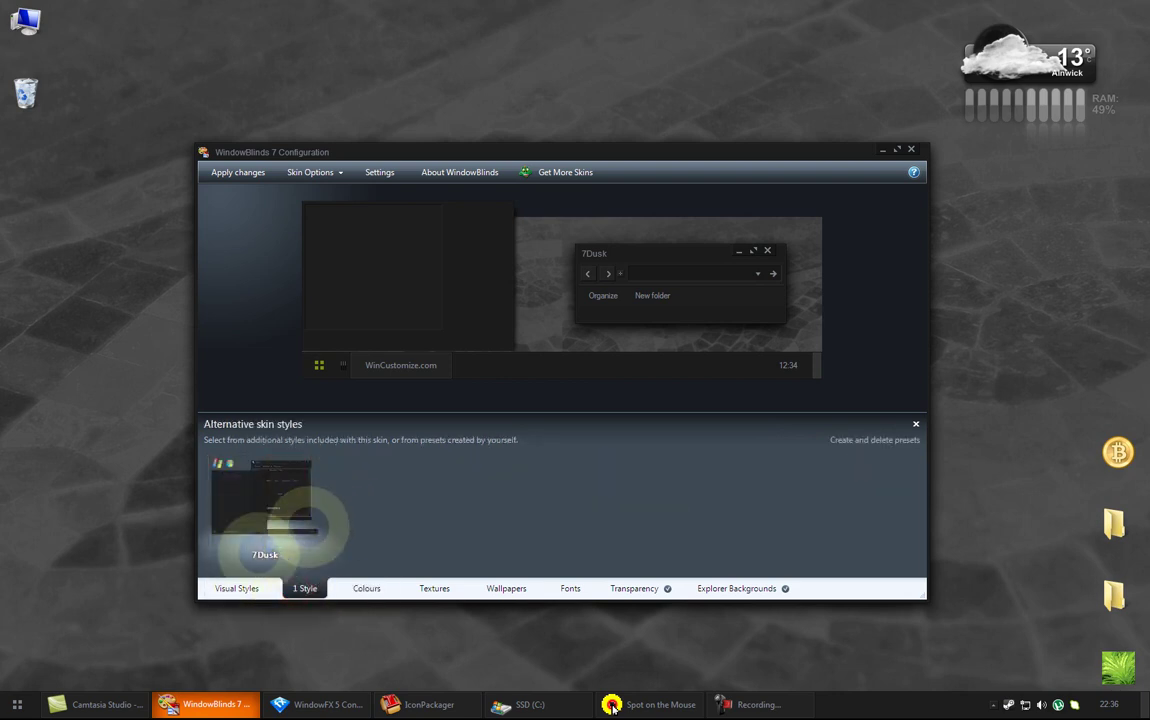
left_click(236, 588)
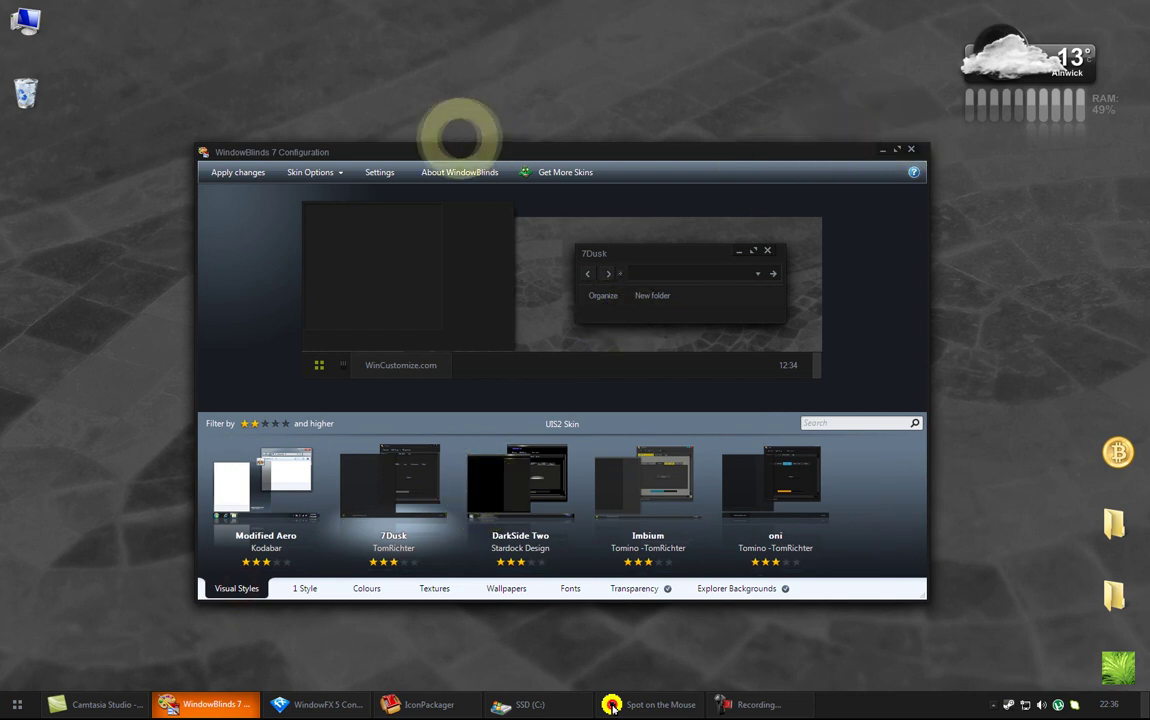
Step: Review the Per application skinning exclusions, cancel Settings, and close WindowBlinds Configuration
left_click(380, 172)
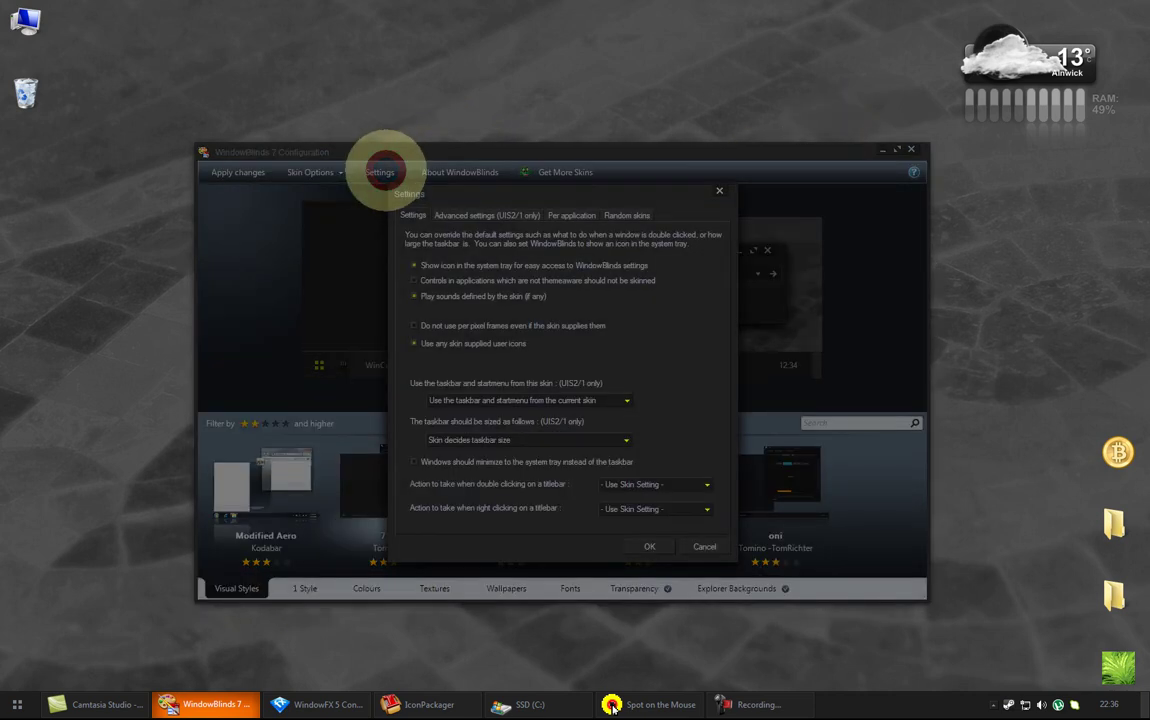
left_click(569, 215)
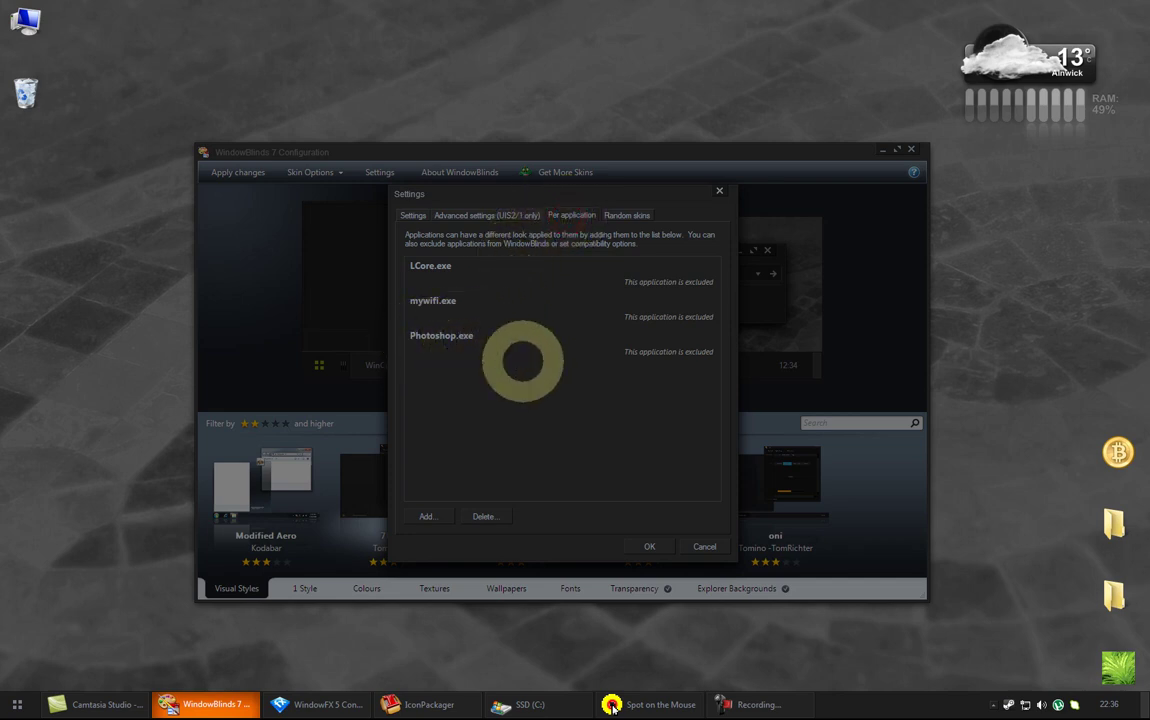
left_click(697, 544)
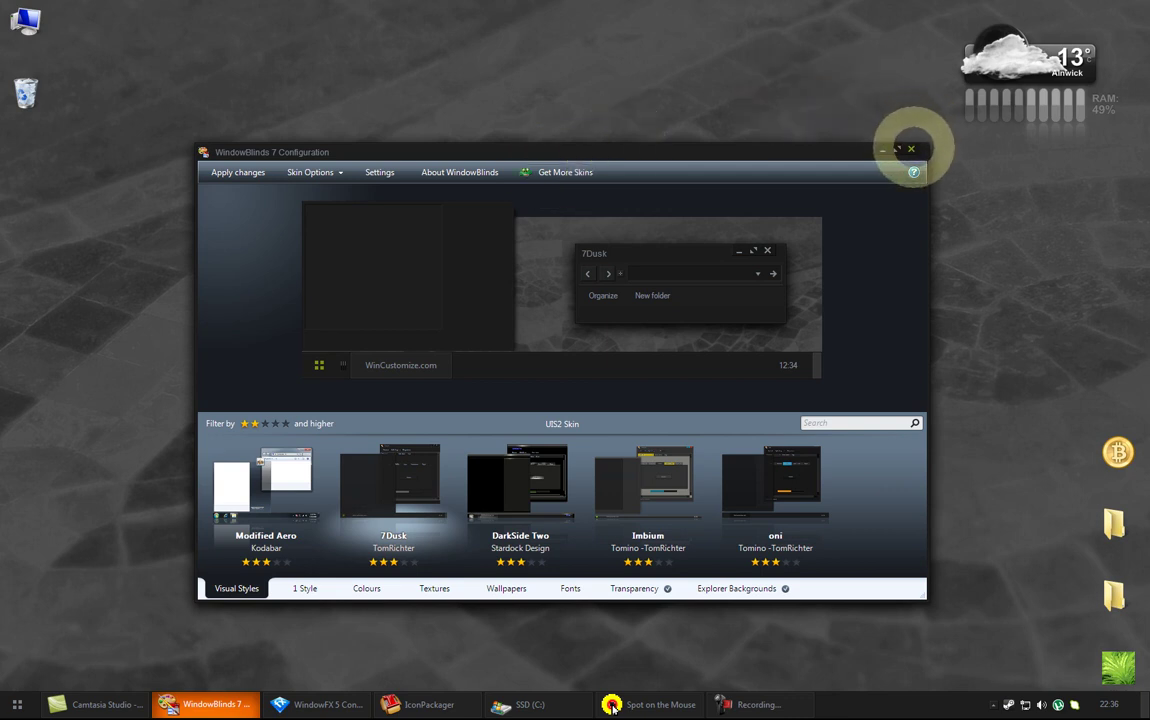
left_click(911, 148)
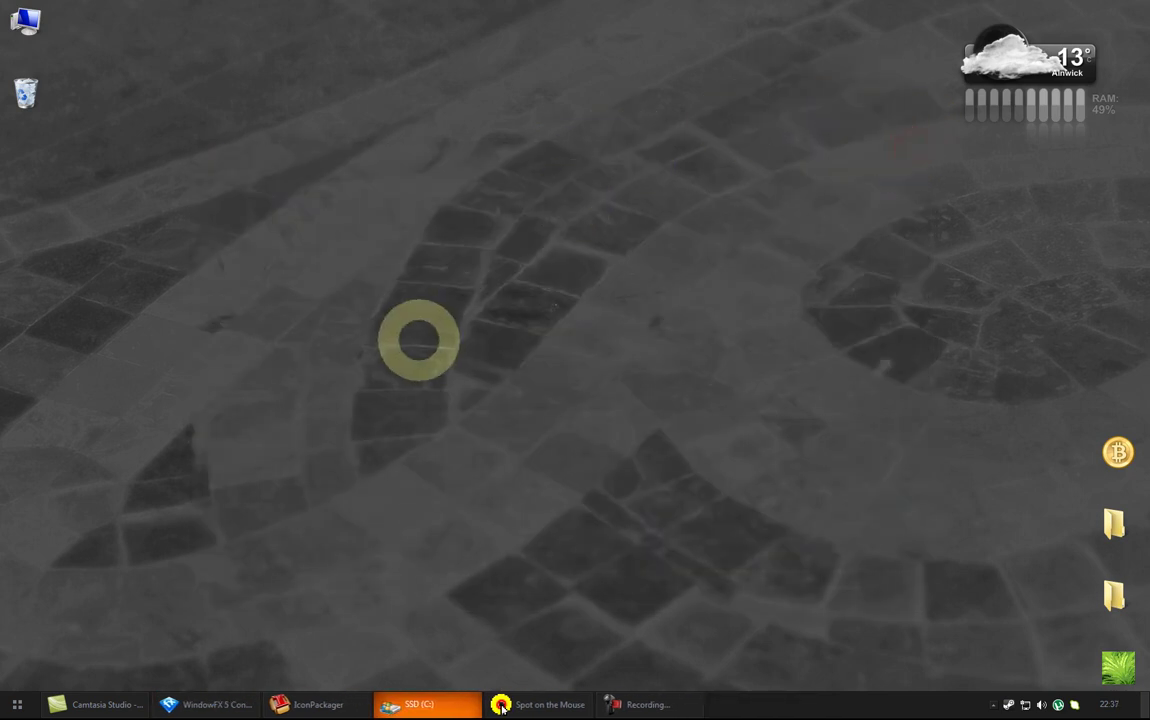
Step: Apply the signs icon package in IconPackager and check the new Computer desktop icon
left_click(310, 704)
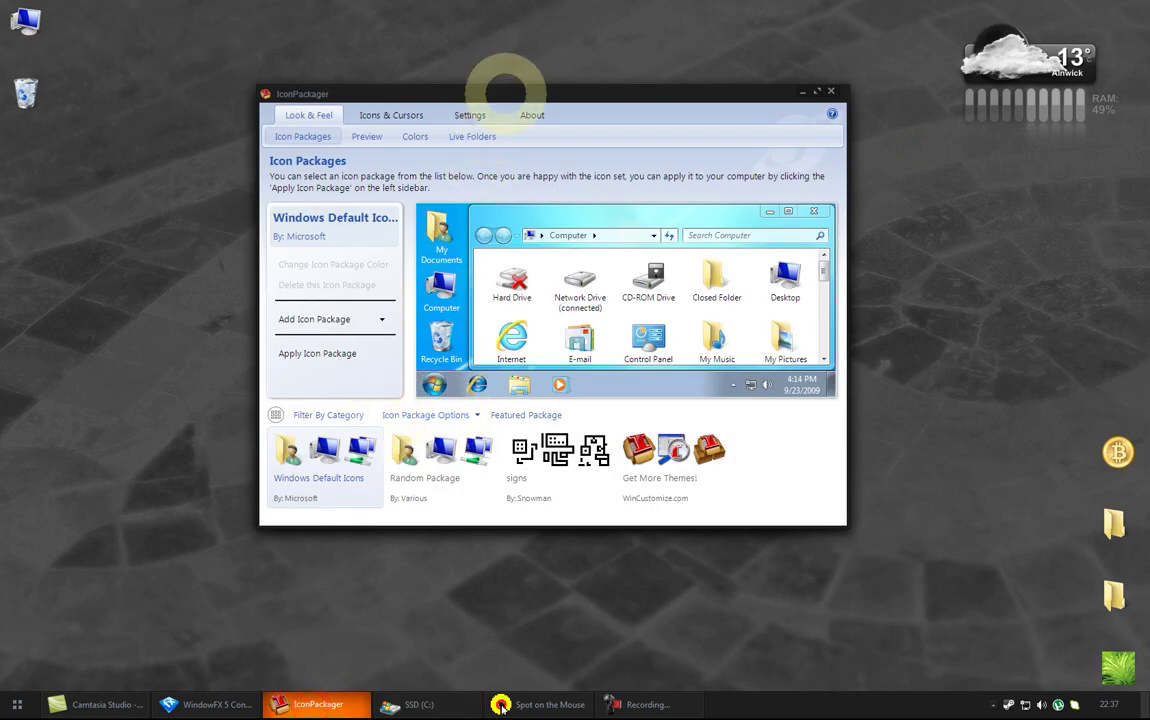
left_click_drag(506, 92, 528, 120)
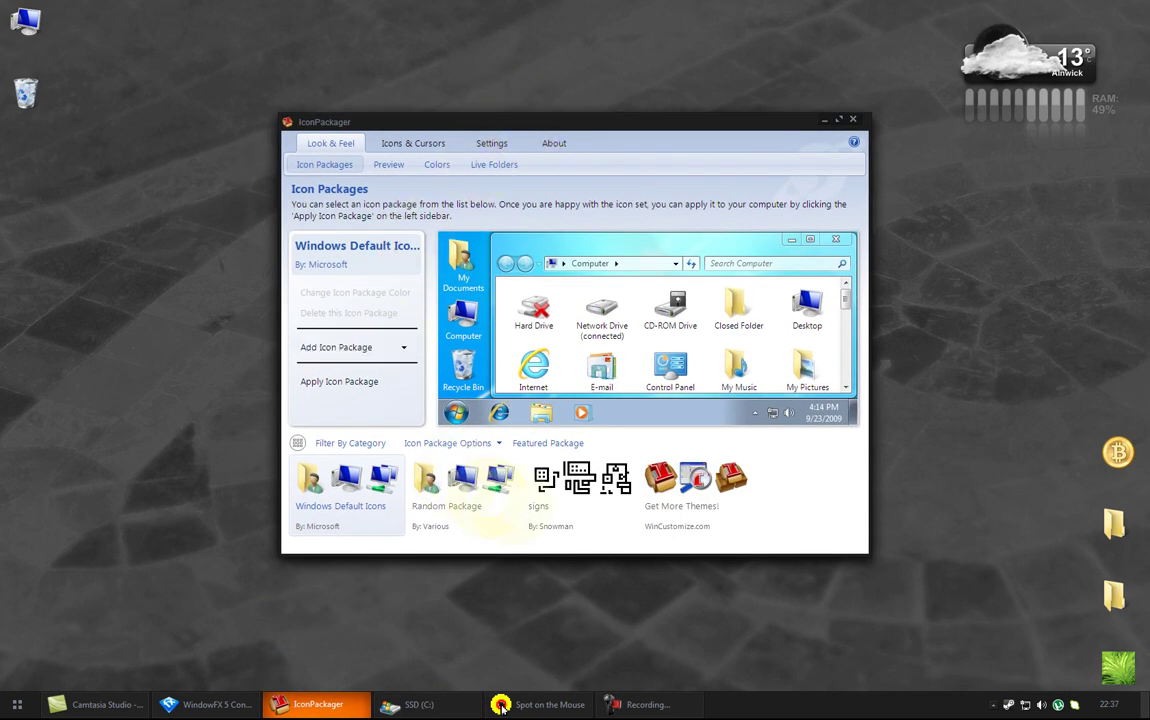
left_click(578, 490)
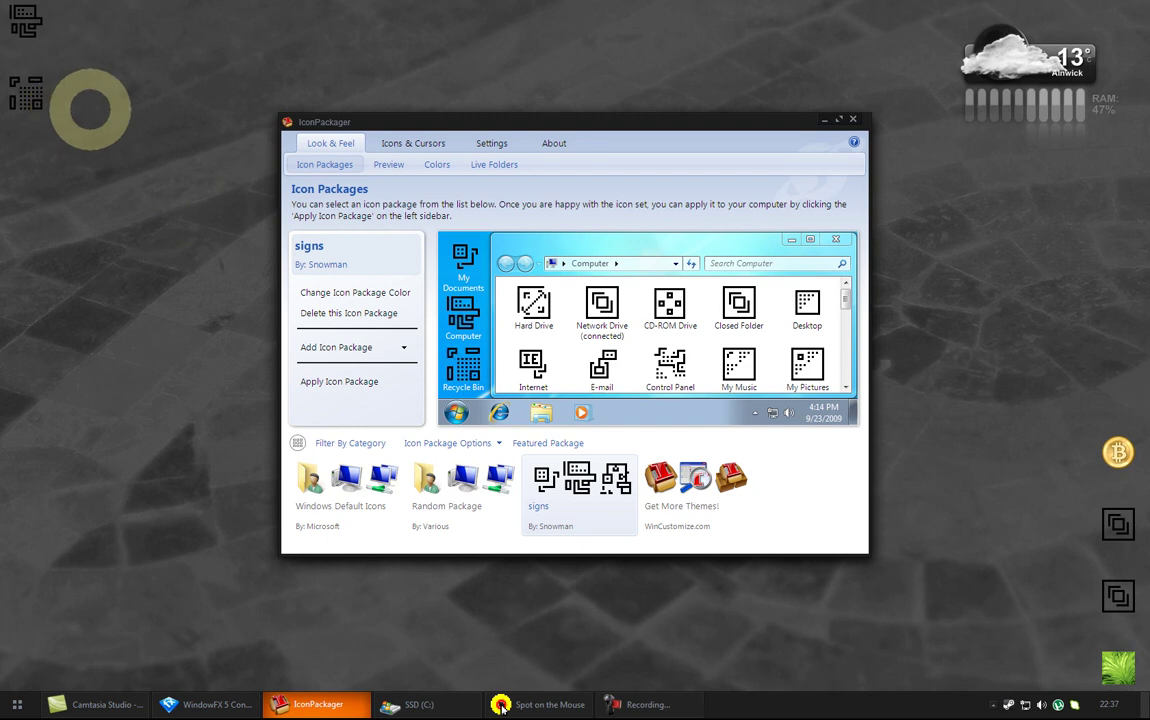
left_click(26, 98)
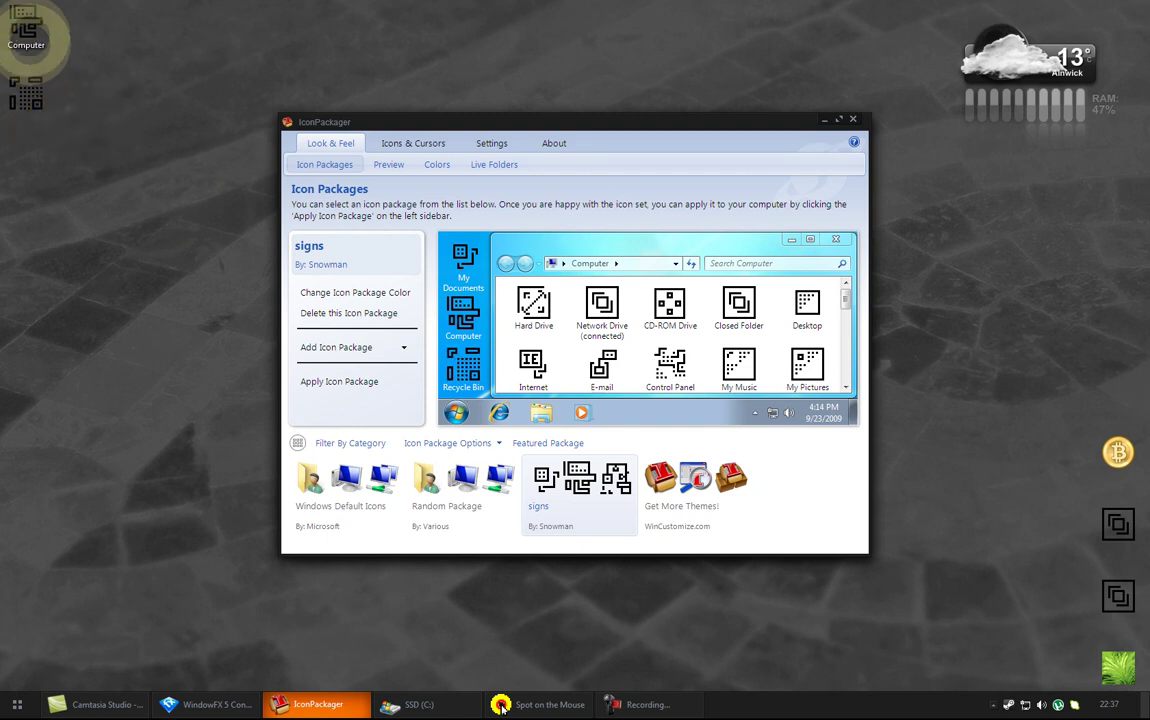
left_click(176, 64)
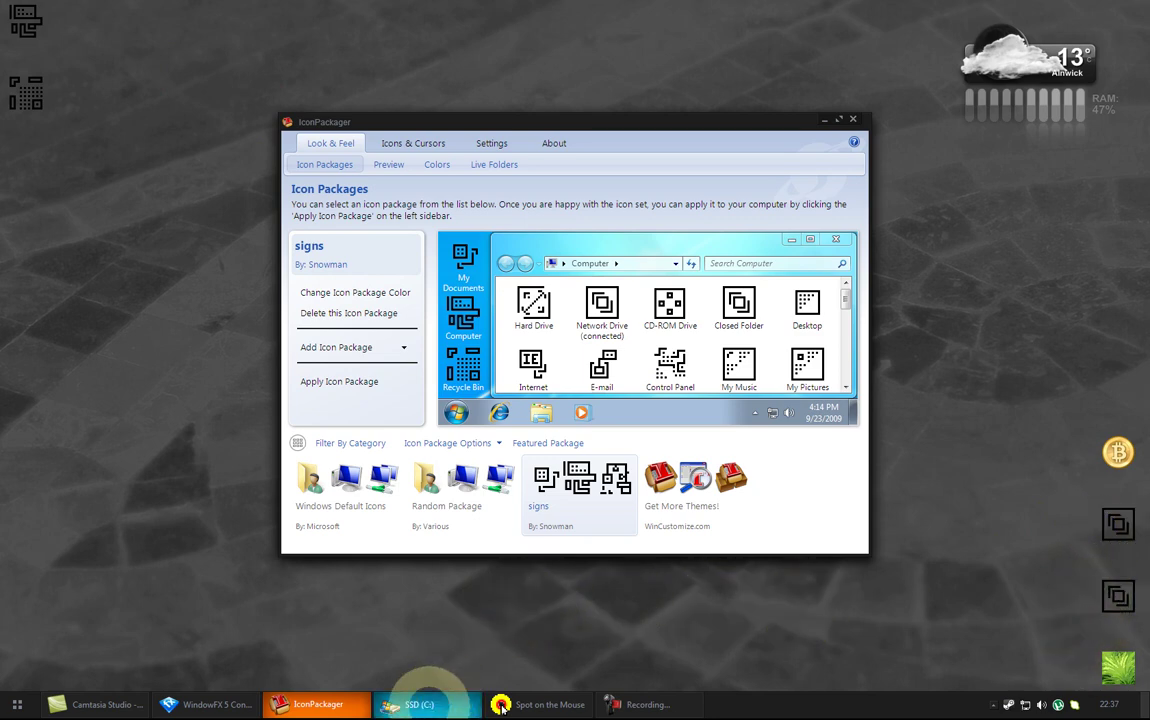
Step: Open the Unsorted folder on EAN13 (L:), select flight.txt, and minimize Explorer
left_click(415, 702)
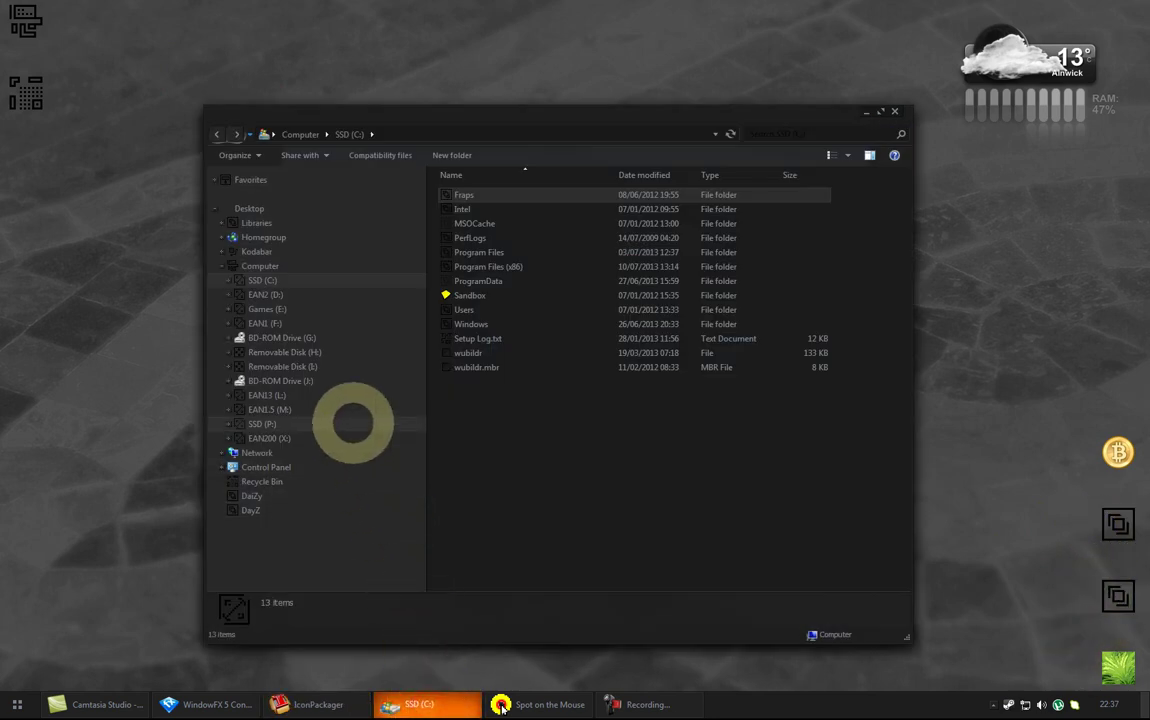
left_click(267, 395)
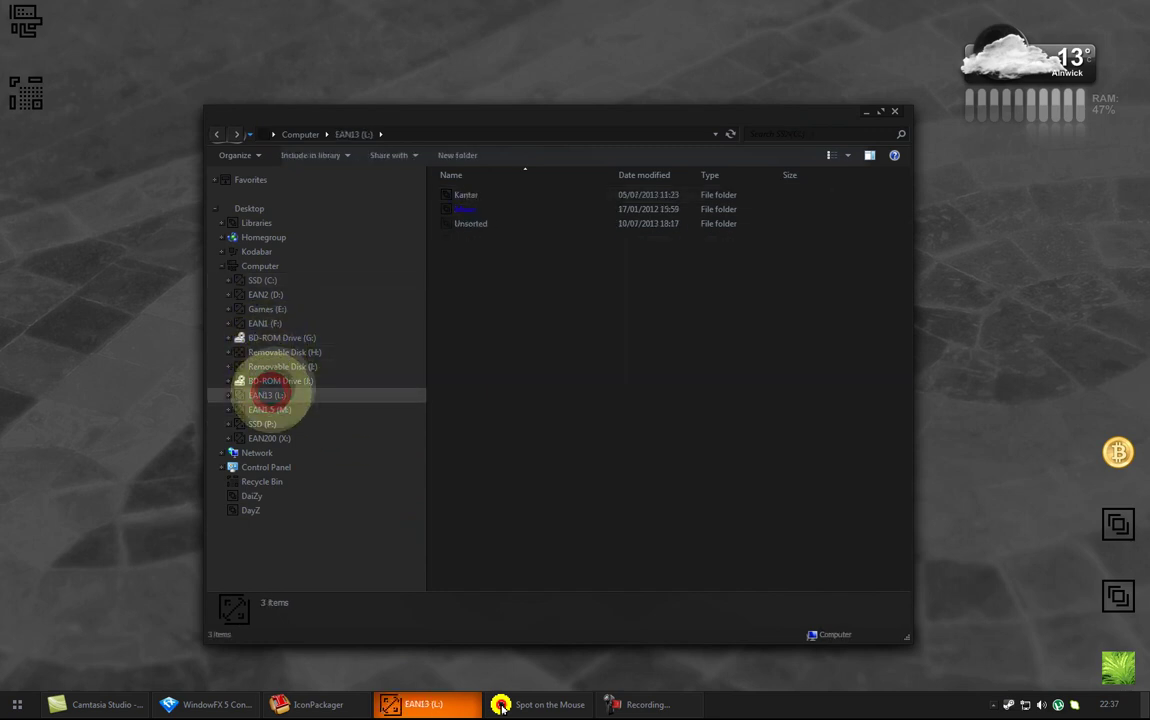
double_click(471, 224)
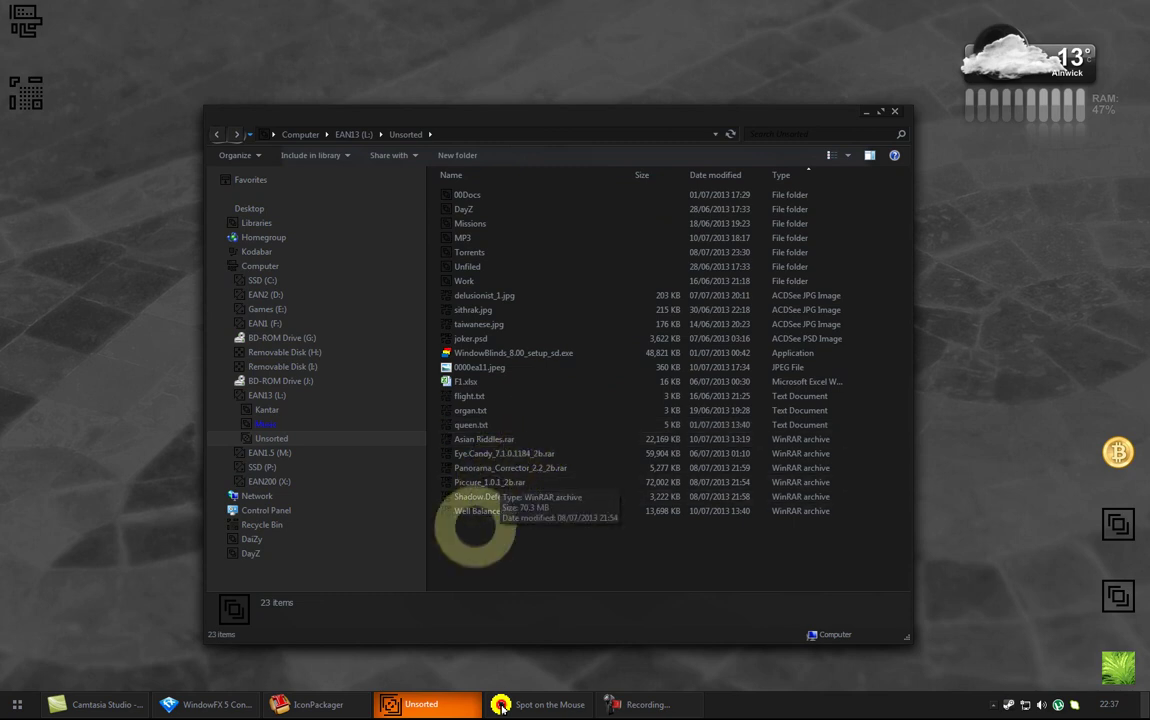
left_click(490, 397)
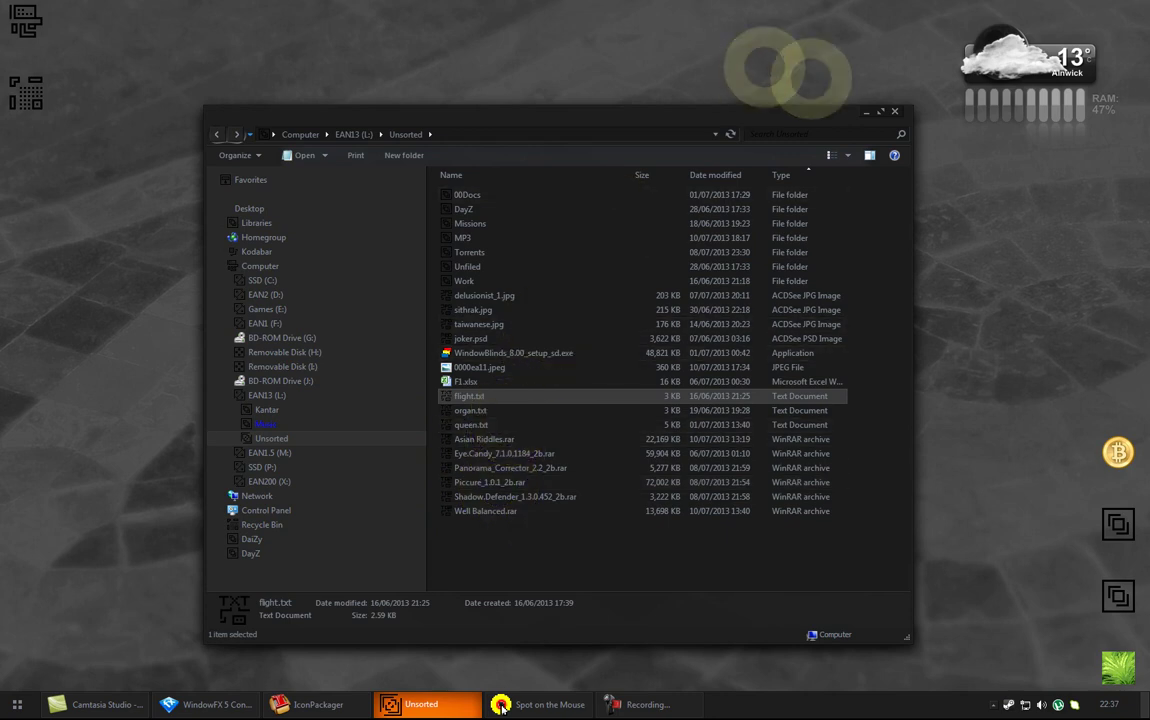
left_click(867, 110)
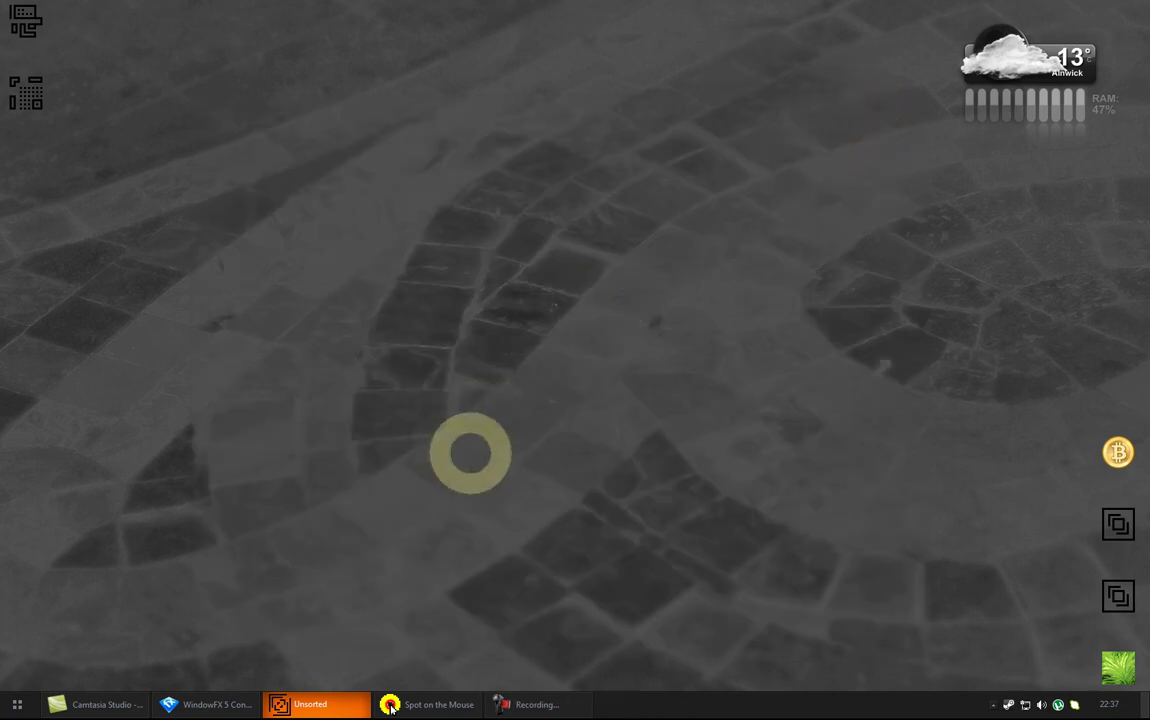
Step: Restore WindowFX 5, reposition it, and show the menu animation settings
left_click(207, 704)
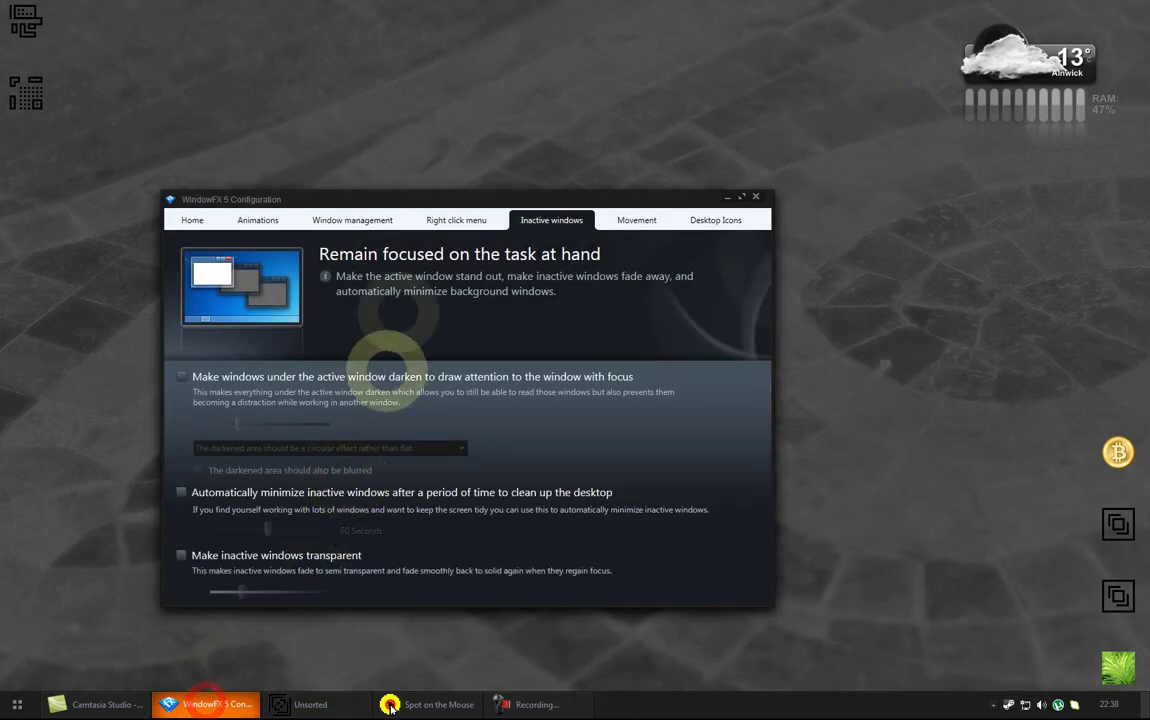
left_click_drag(429, 200, 543, 205)
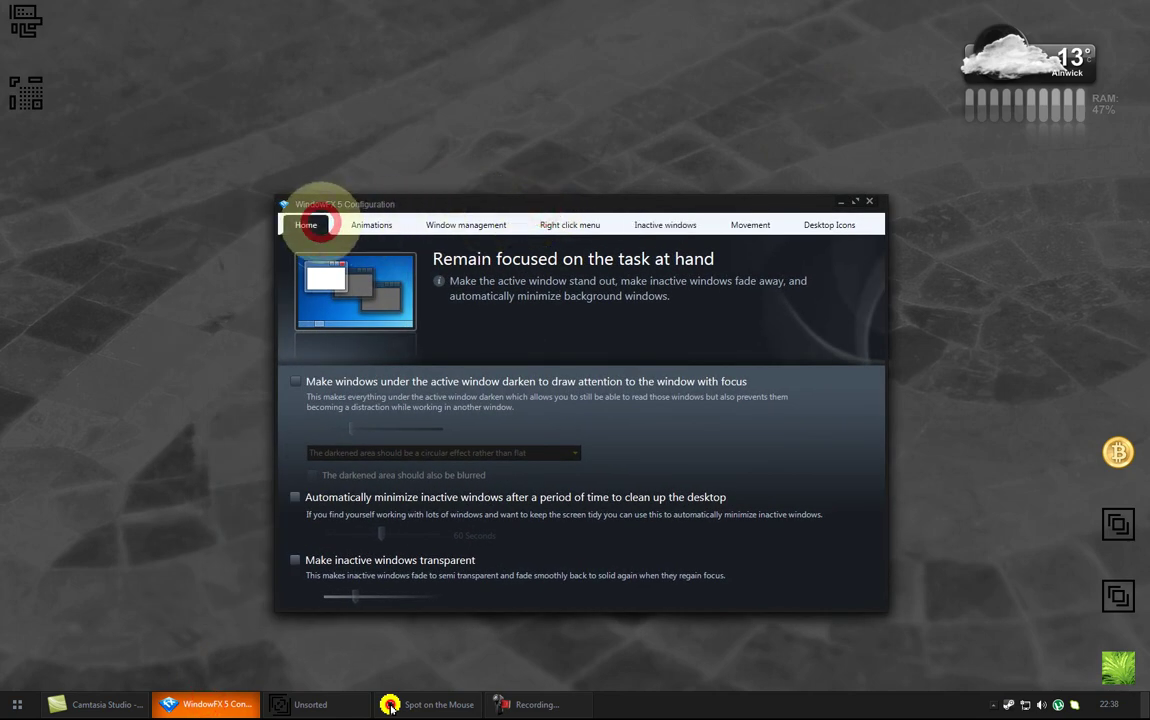
left_click(314, 224)
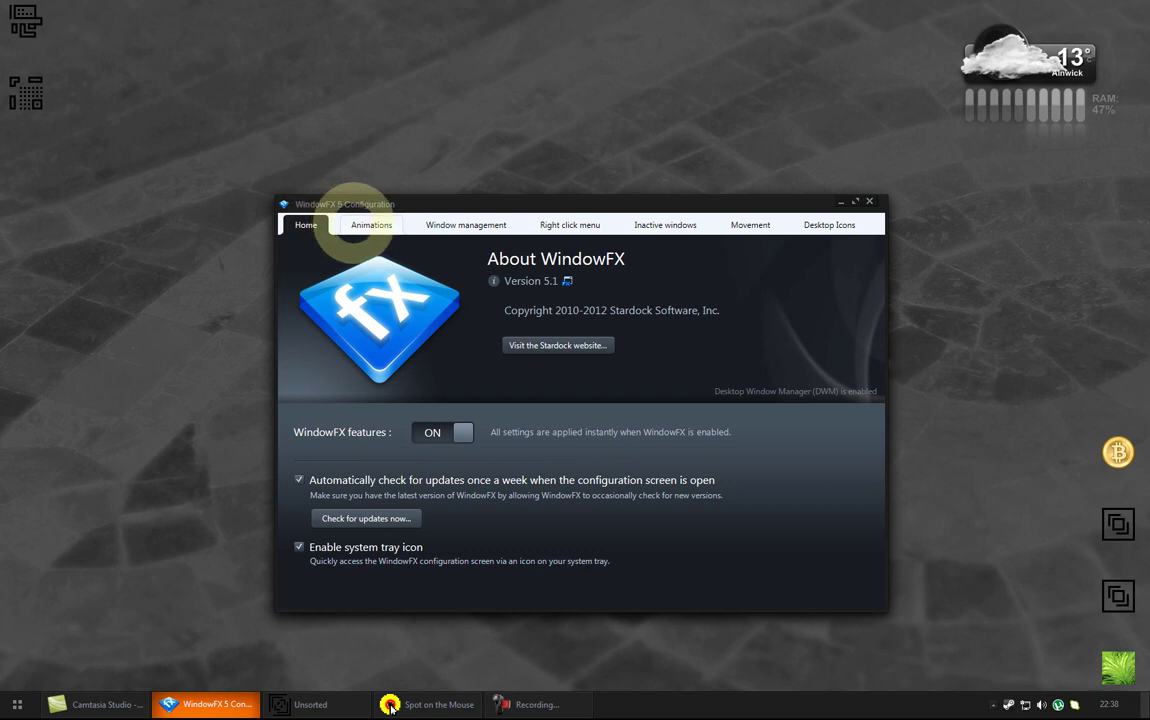
left_click(356, 223)
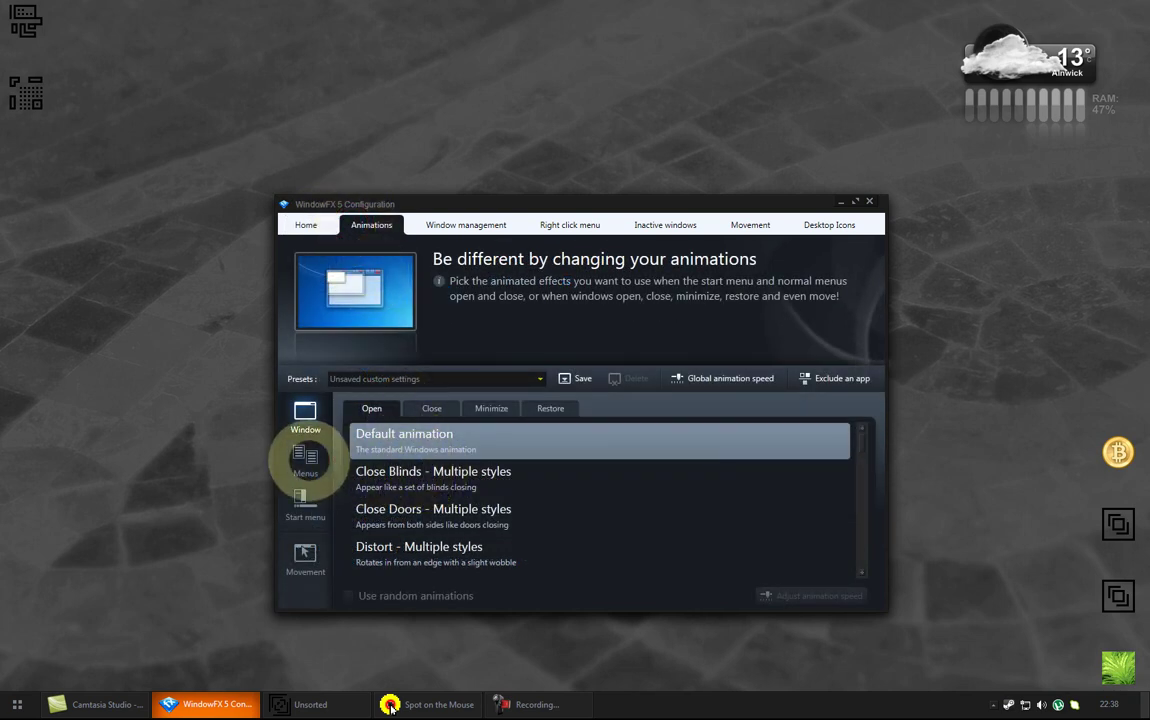
left_click(305, 460)
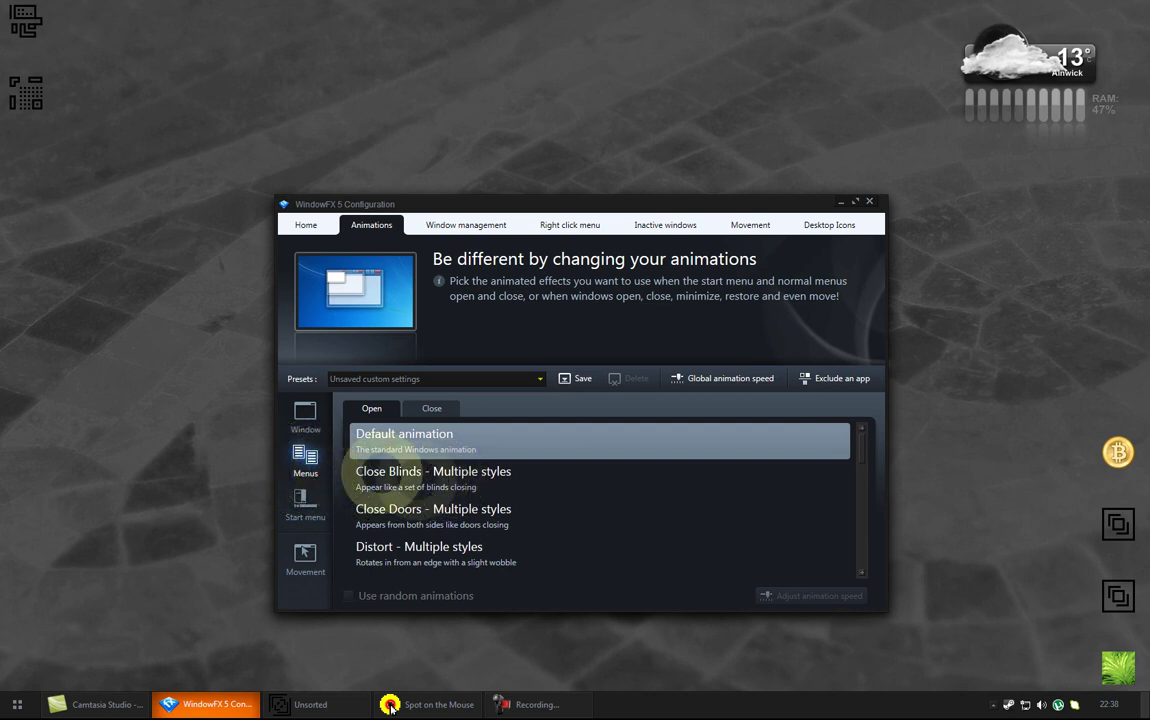
Step: Preview the Close Blinds and Close Doors menu animations
left_click(425, 485)
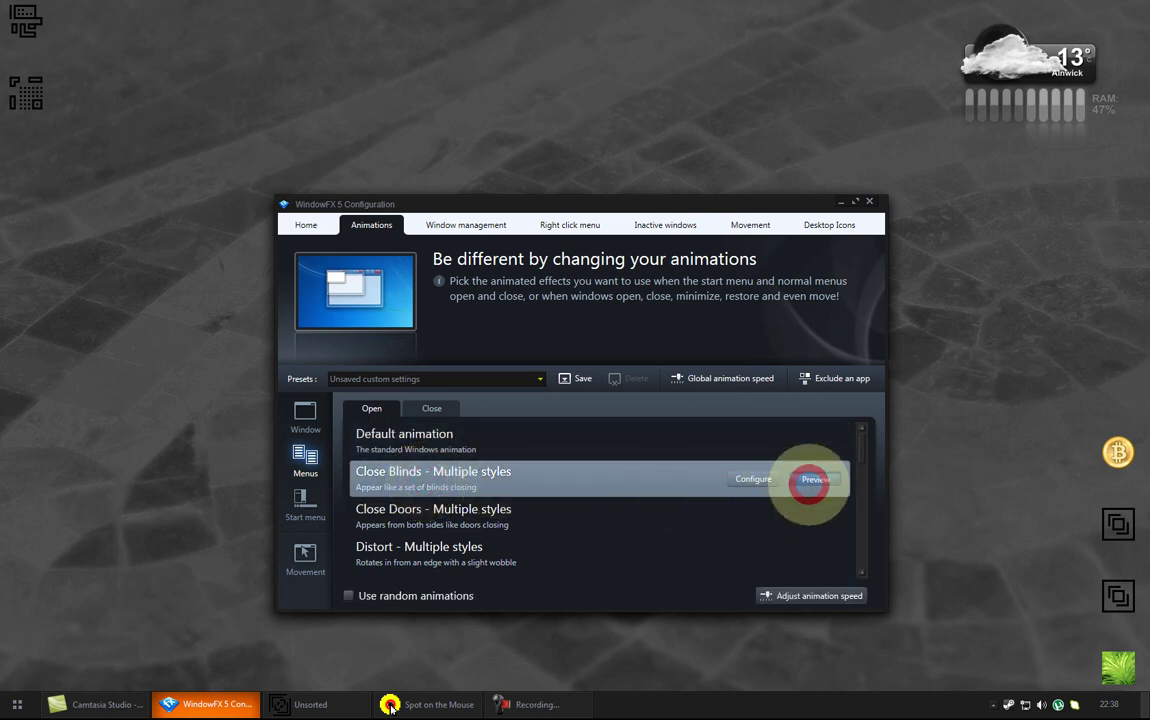
left_click(813, 480)
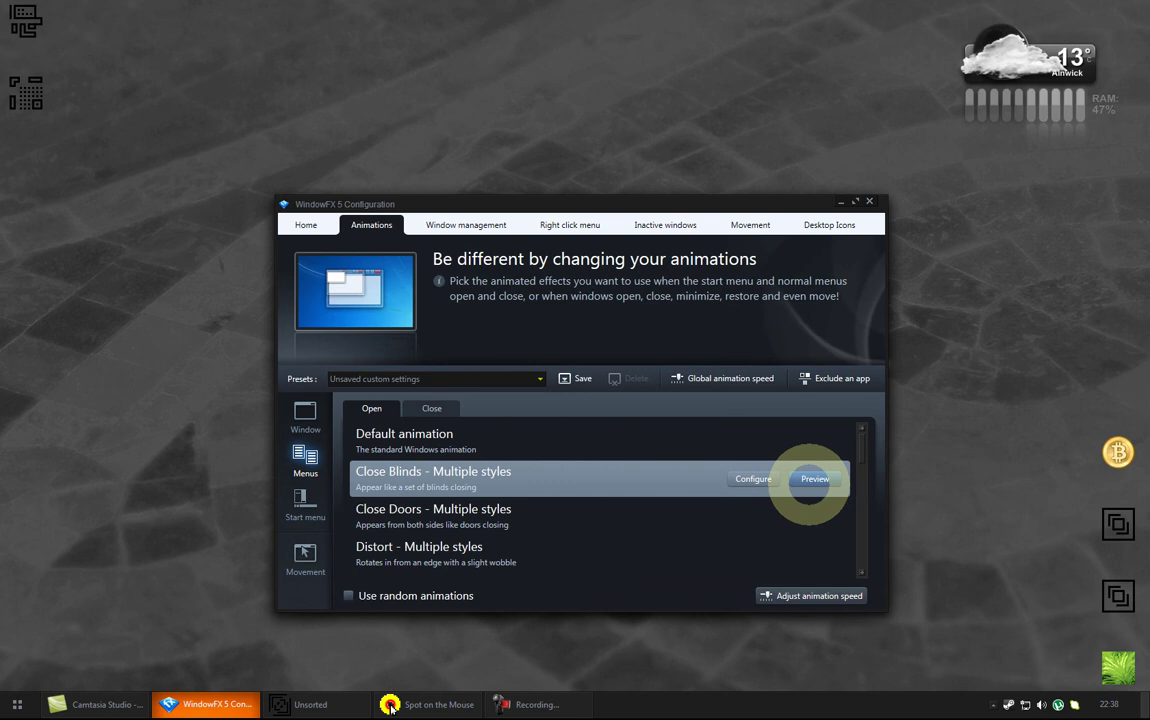
left_click(813, 480)
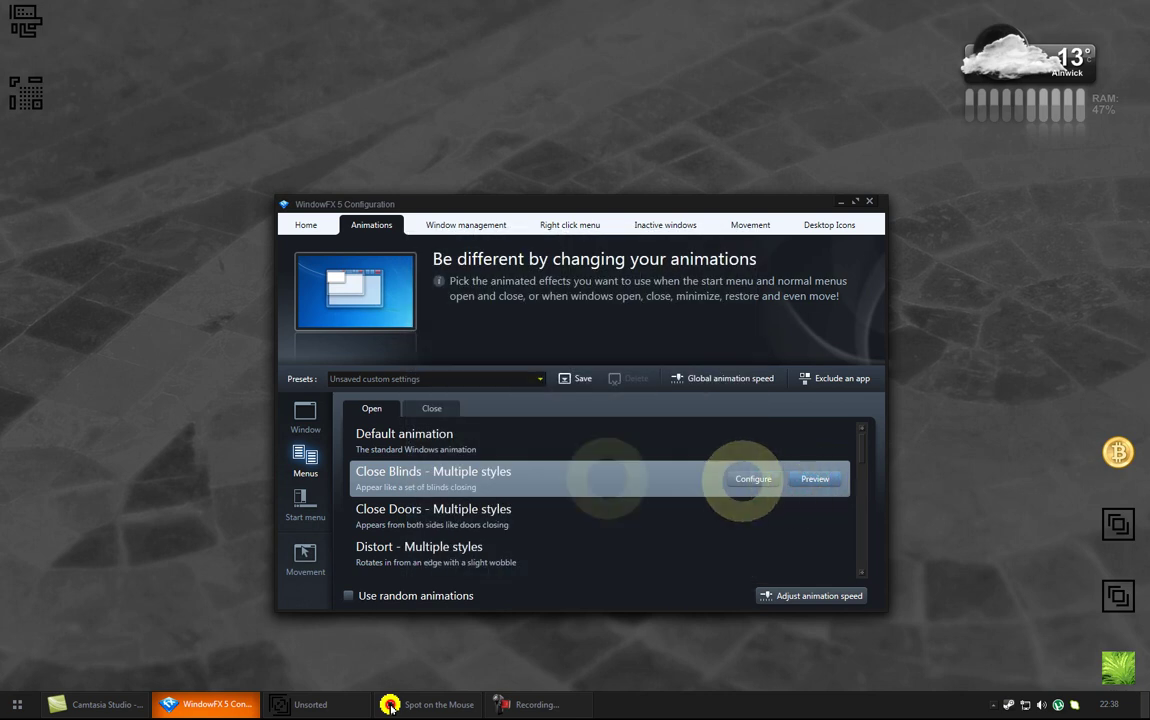
left_click(411, 518)
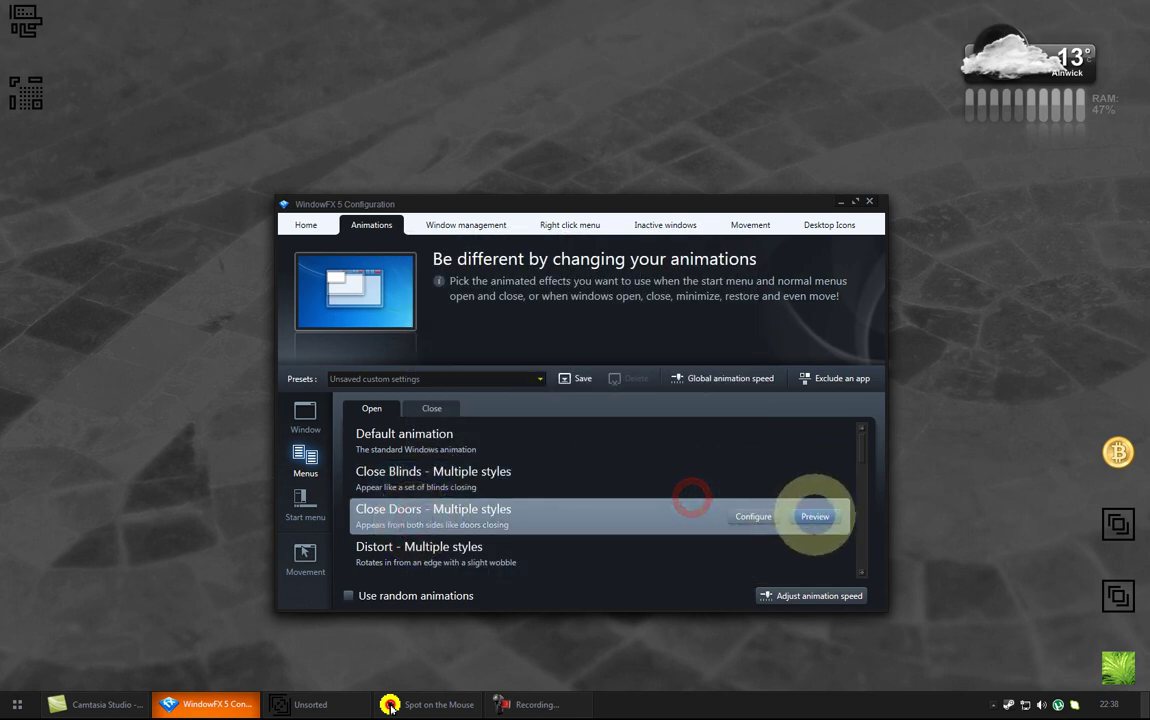
left_click(815, 516)
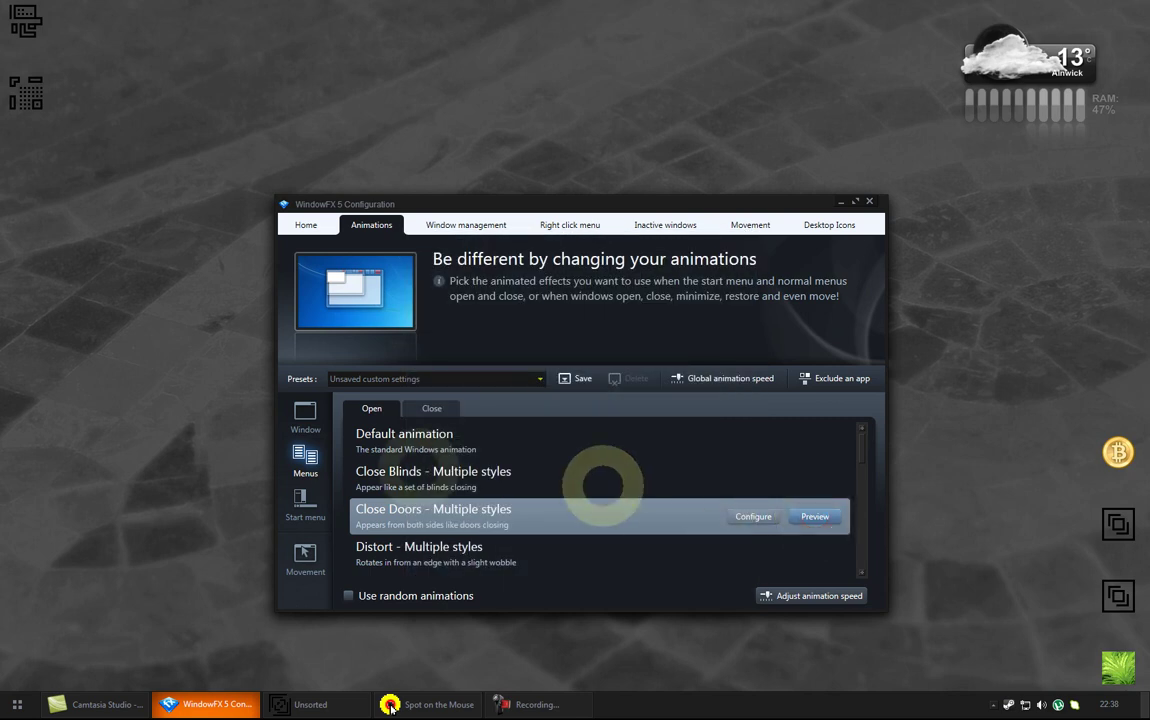
Step: Switch between the window, menu and start menu animation lists, ending on window animations
left_click(306, 420)
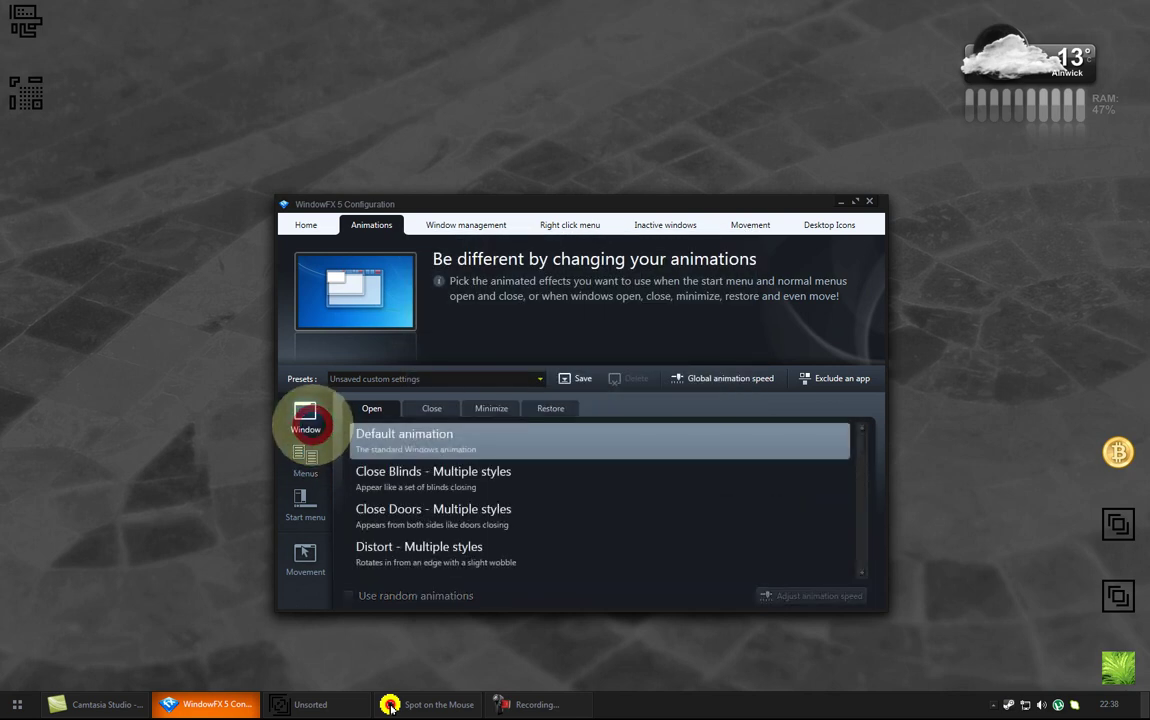
left_click(303, 457)
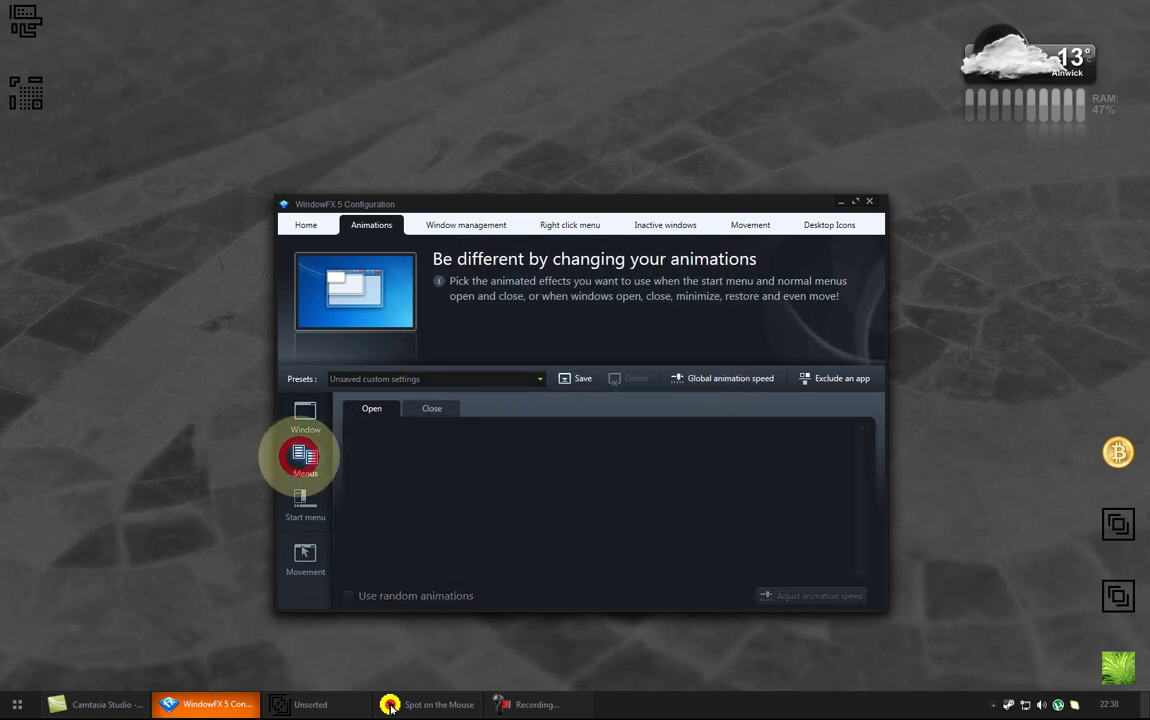
left_click(393, 436)
left_click(305, 412)
left_click(300, 495)
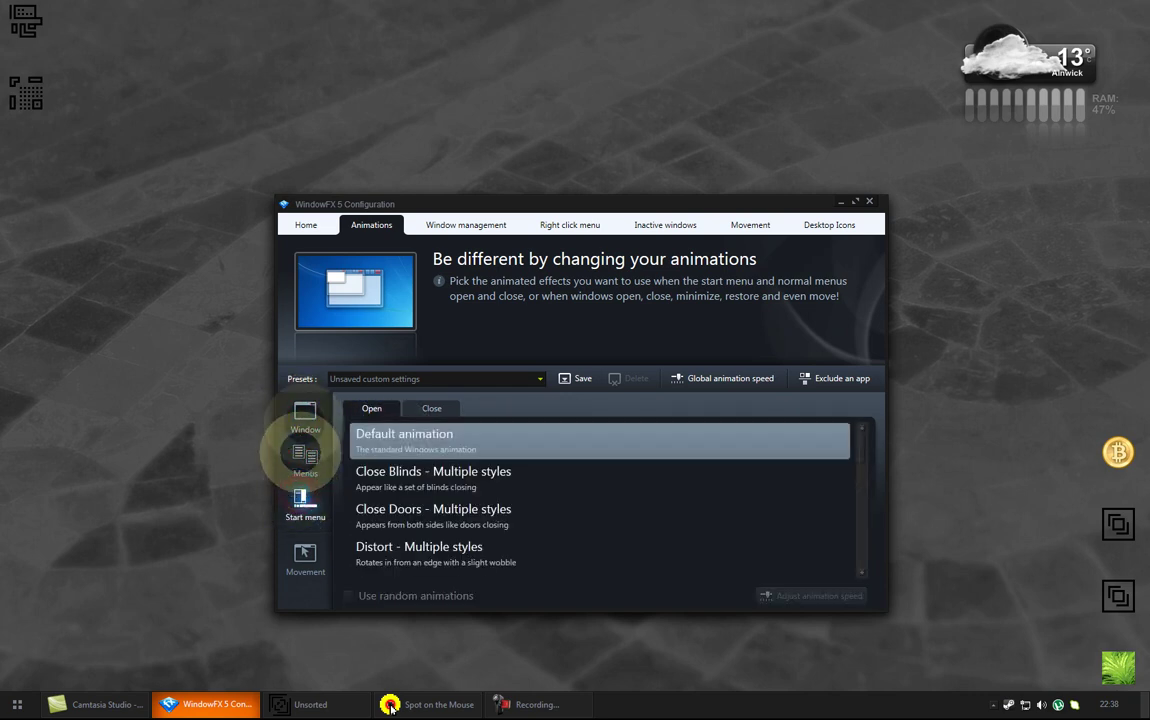
left_click(305, 410)
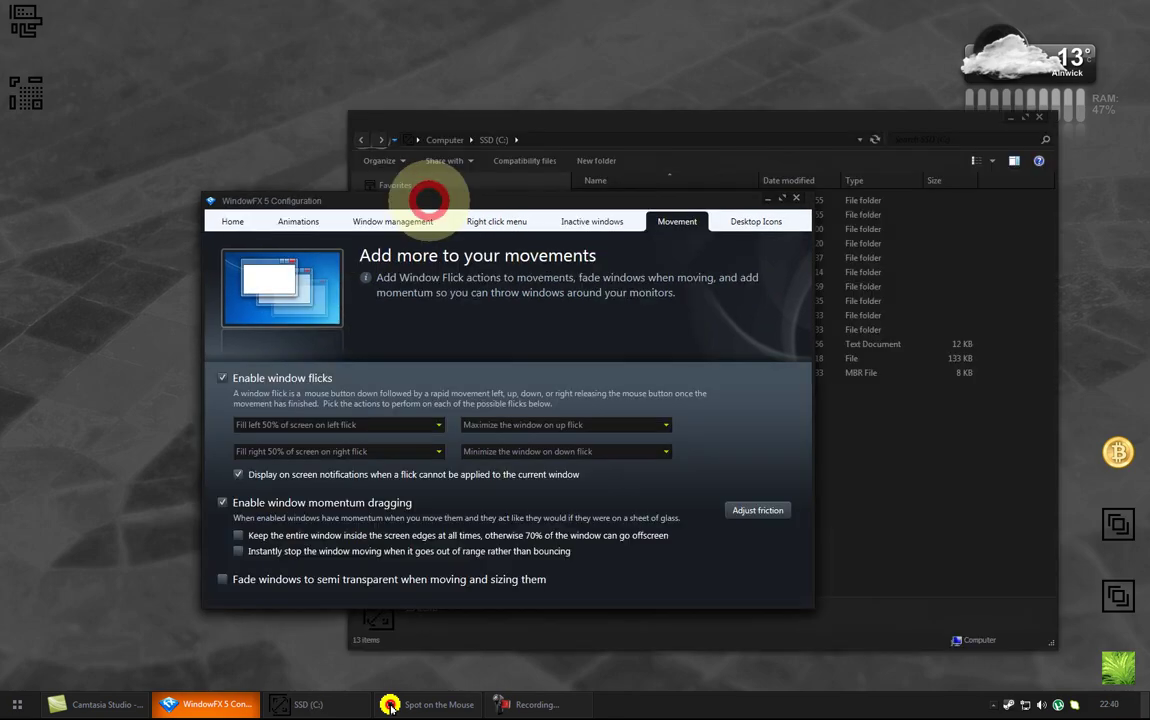
Step: Fling the WindowFX dialog and SSD (C:) window to test momentum, then refocus the configuration
left_click_drag(431, 193, 470, 203)
mouse_move(567, 200)
left_mouse_down()
mouse_move(390, 193)
mouse_move(466, 207)
mouse_move(612, 190)
mouse_move(411, 203)
mouse_move(667, 180)
mouse_move(688, 192)
mouse_move(431, 193)
mouse_move(680, 193)
mouse_move(565, 200)
left_mouse_up()
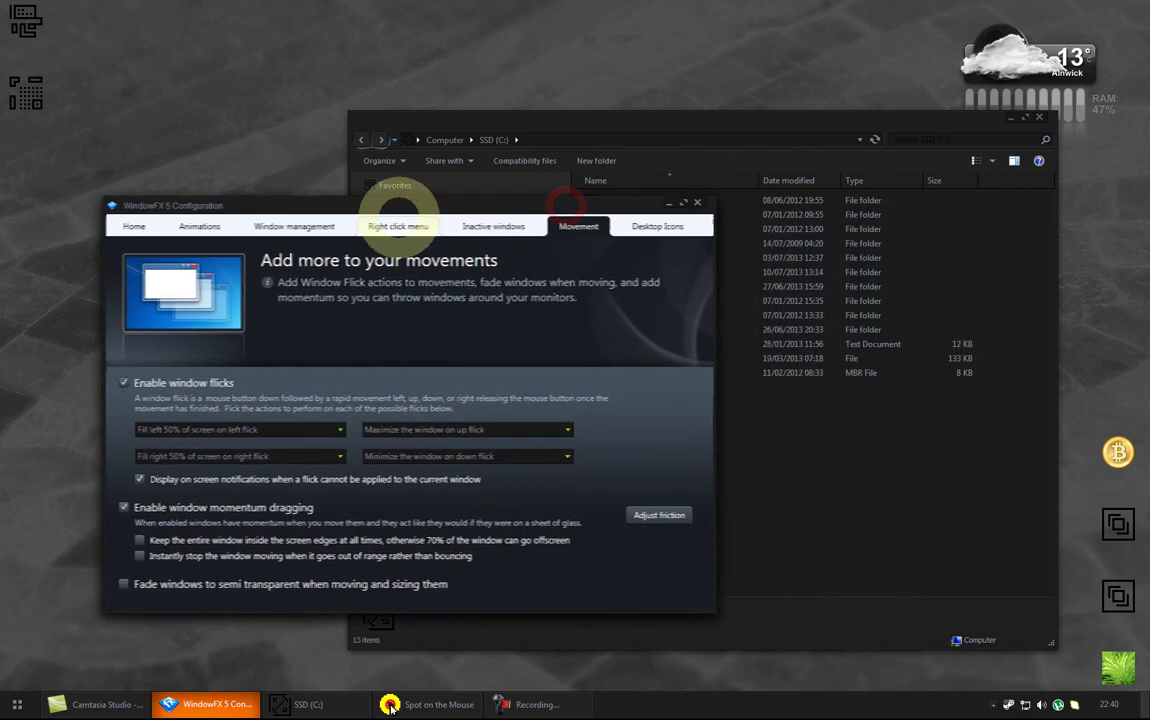
left_click(554, 118)
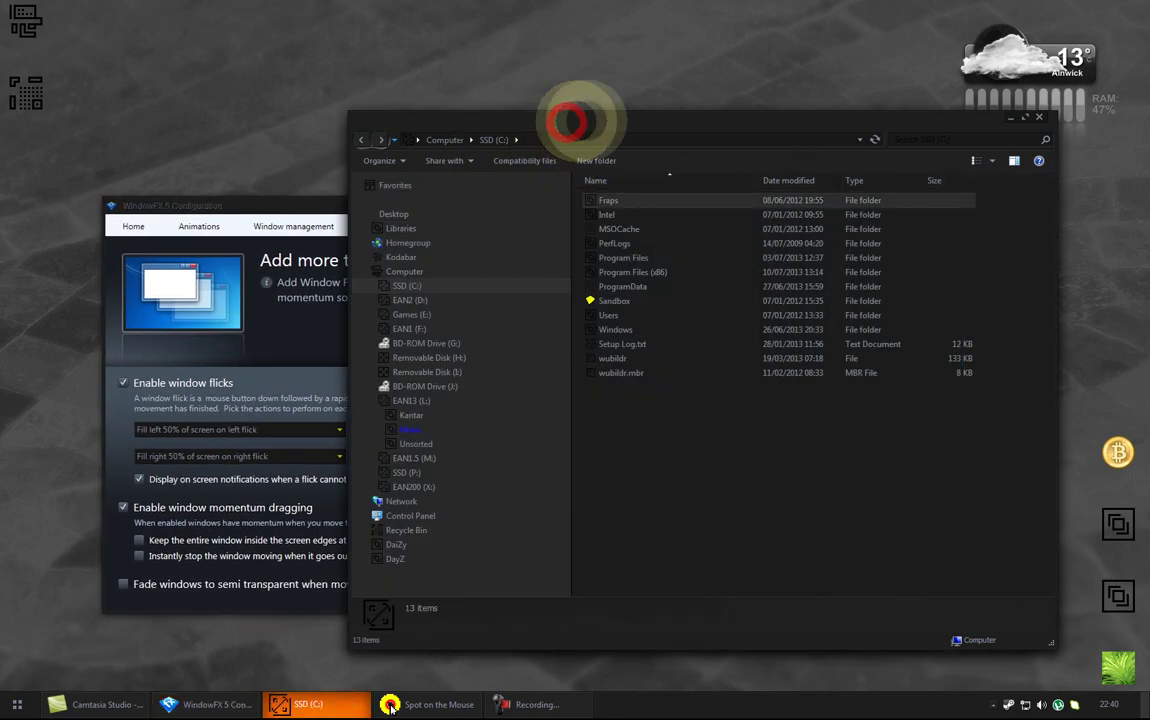
mouse_move(612, 118)
left_mouse_down()
mouse_move(470, 118)
mouse_move(610, 127)
left_mouse_up()
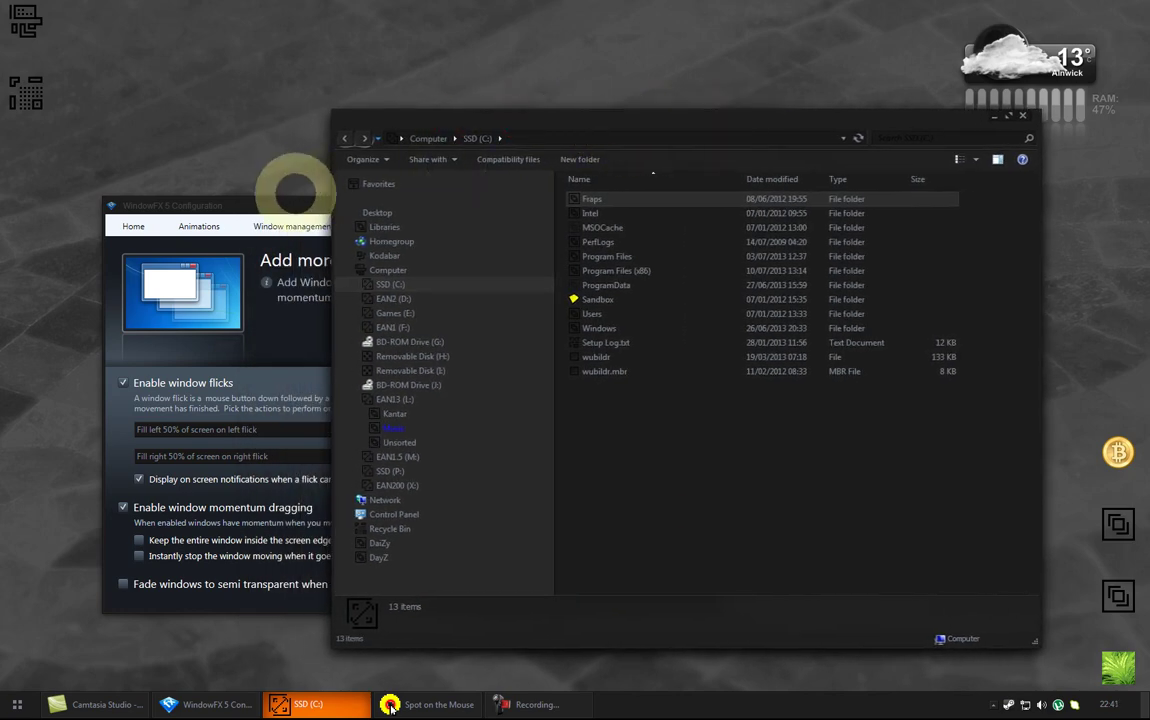
left_click(287, 205)
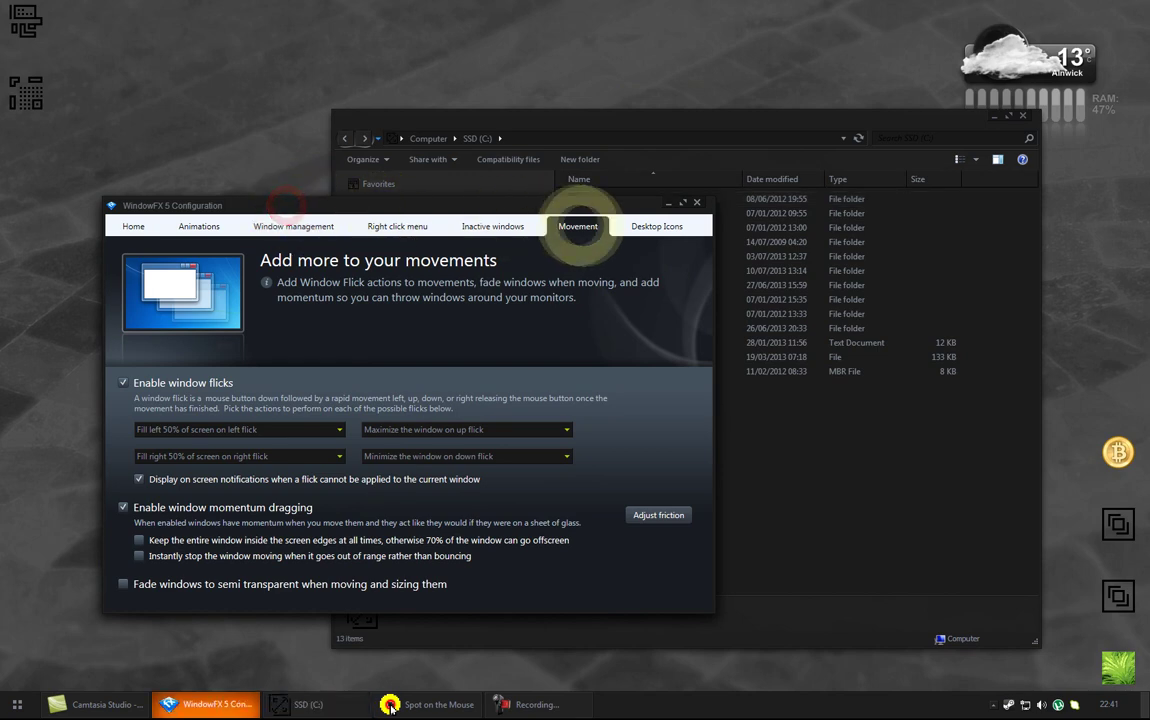
Step: Review the Desktop Icons hiding options, test them on the desktop, and close WindowFX configuration
left_click(652, 226)
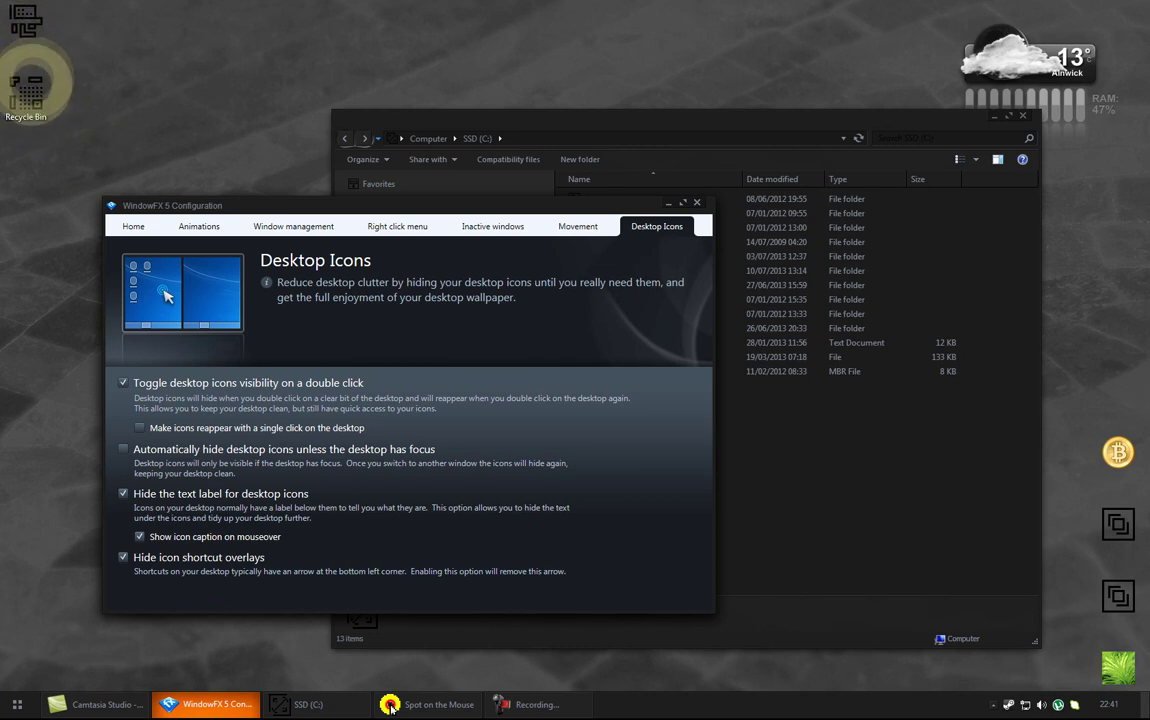
left_click(184, 82)
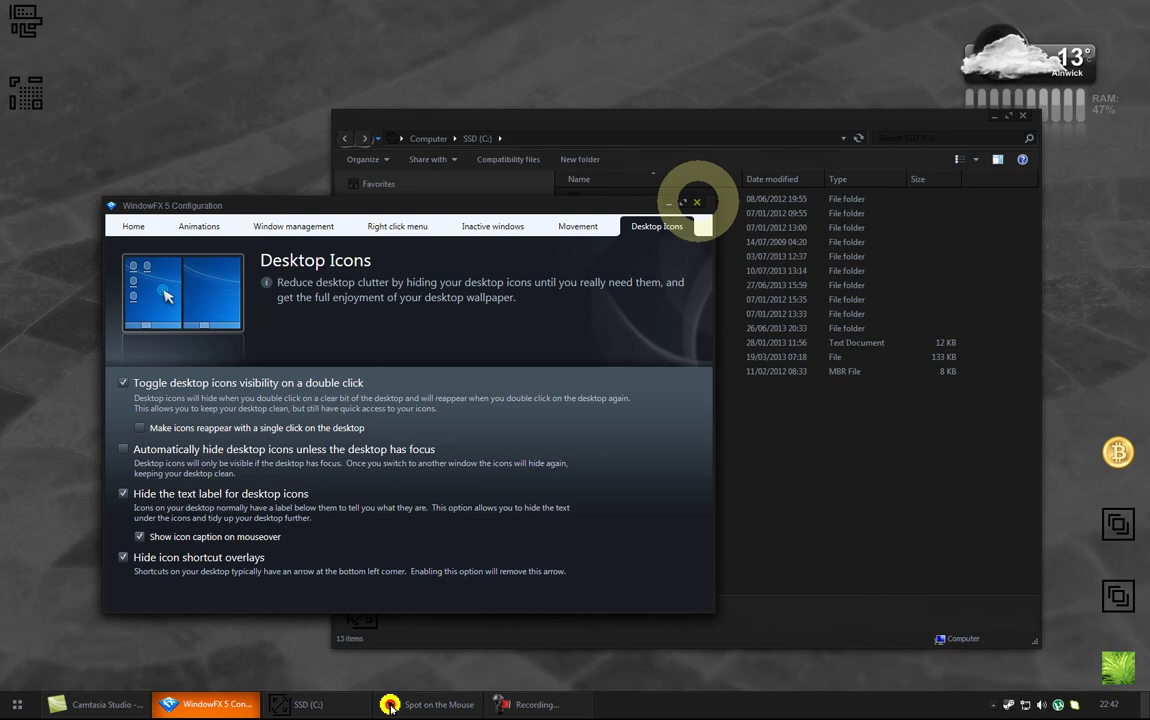
left_click(697, 202)
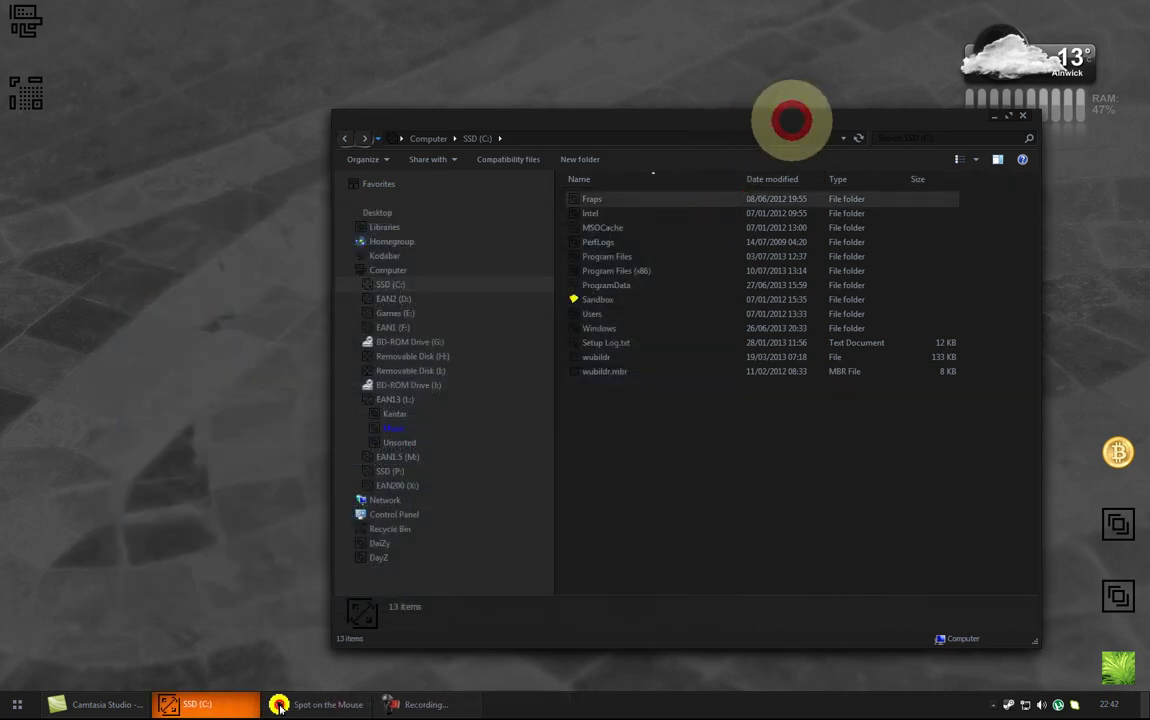
Step: Move the SSD (C:) window up and left, then launch Winamp from the Audio programs folder
left_click_drag(790, 120, 645, 100)
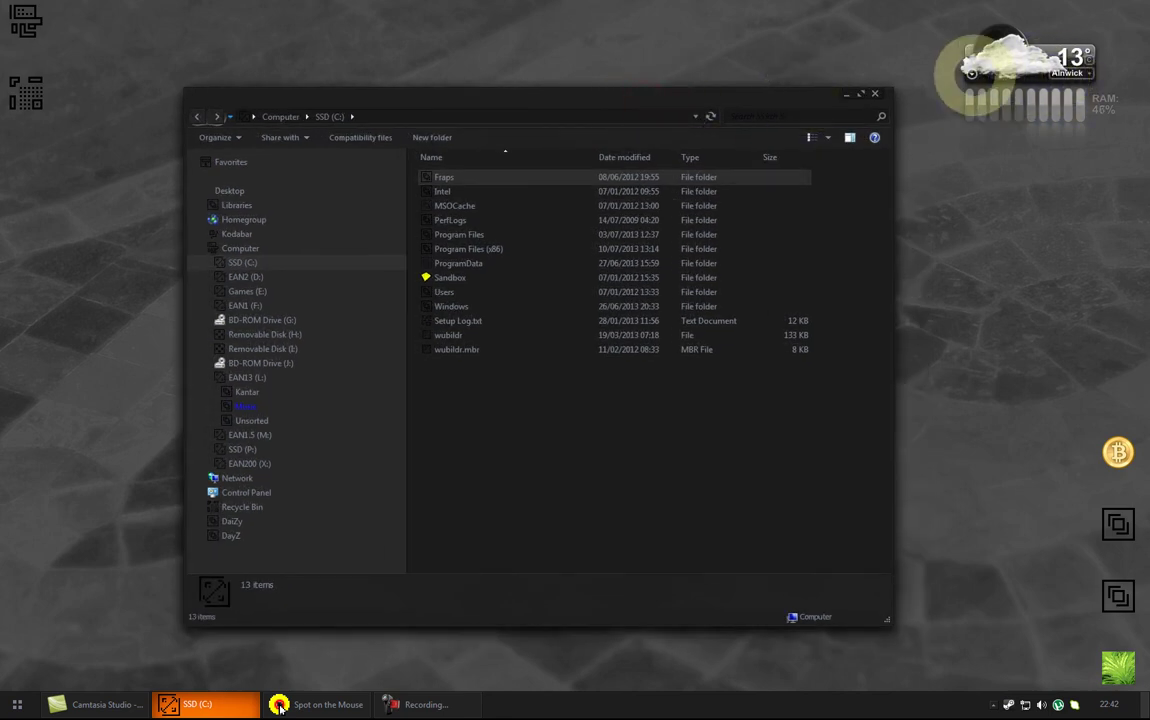
mouse_move(1008, 115)
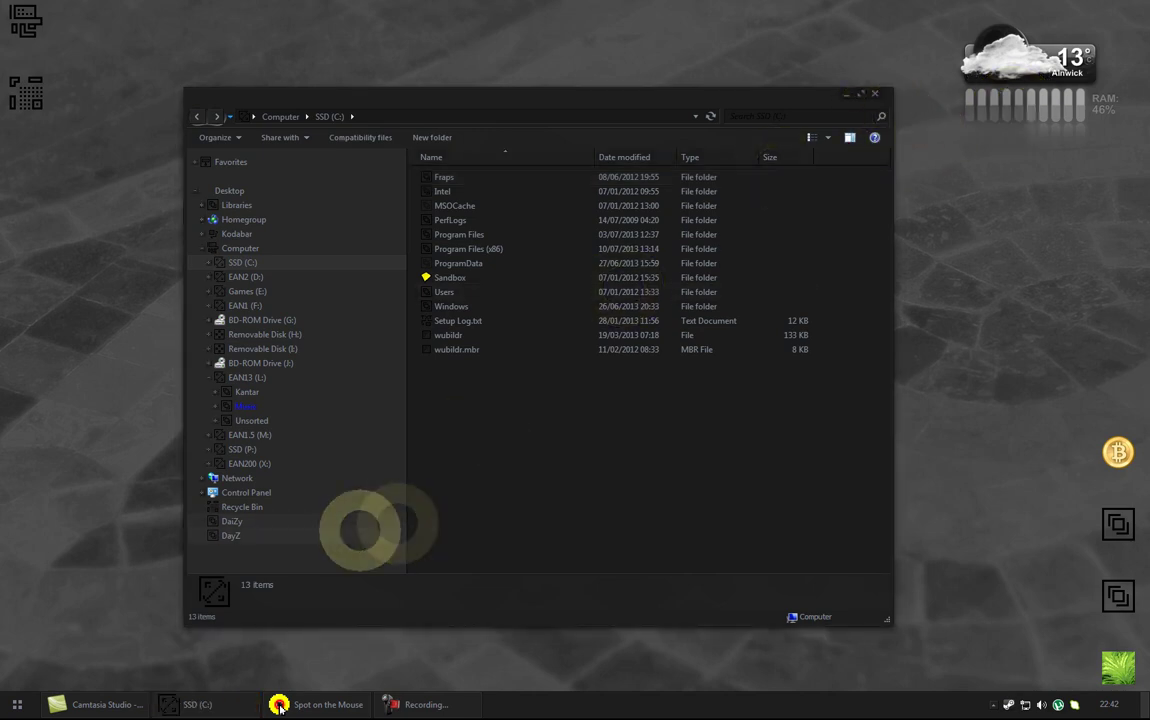
left_click(17, 703)
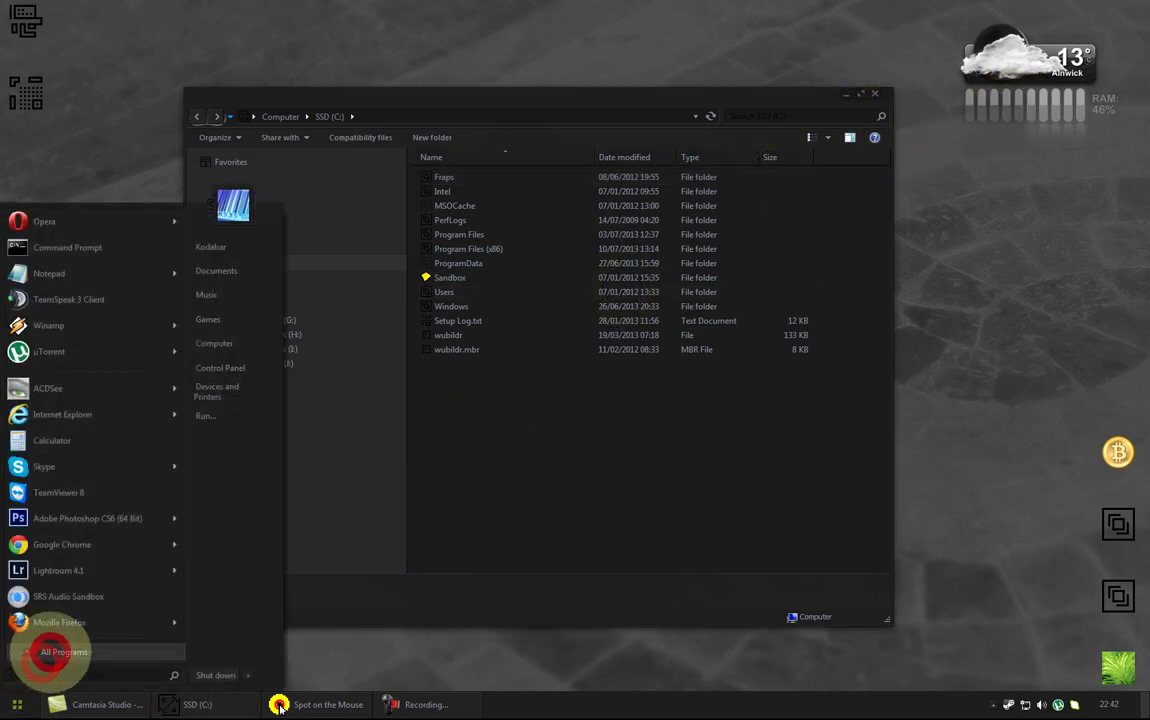
left_click(50, 655)
left_click(103, 252)
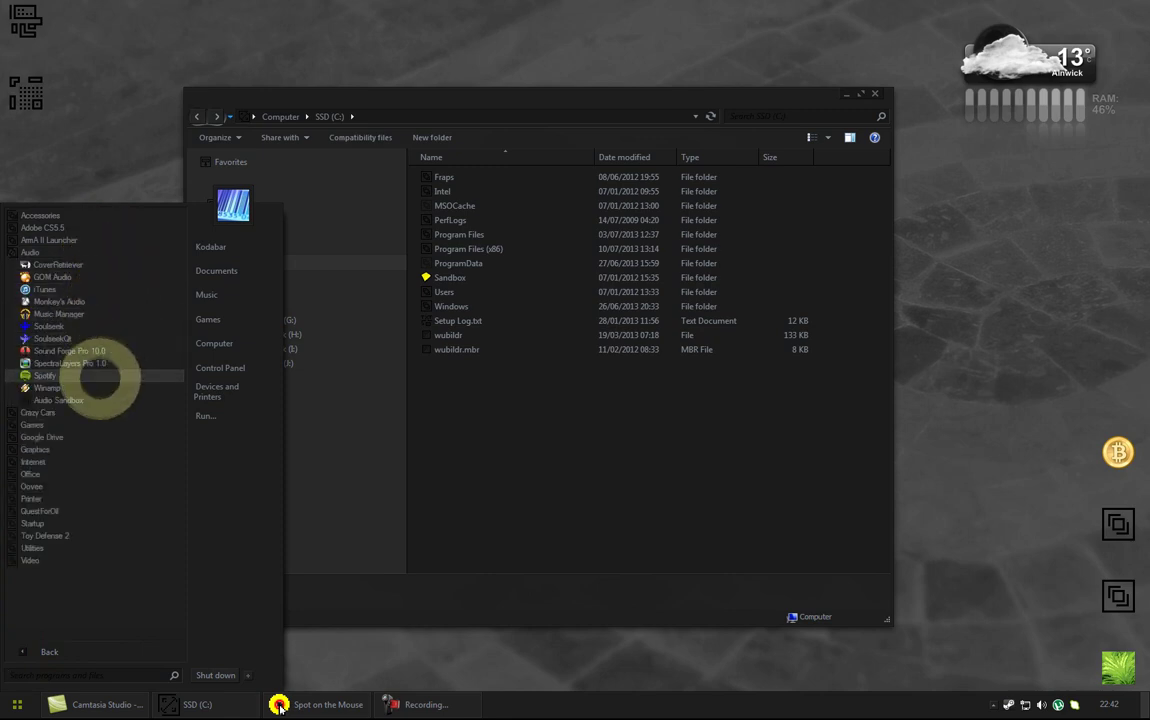
left_click(97, 387)
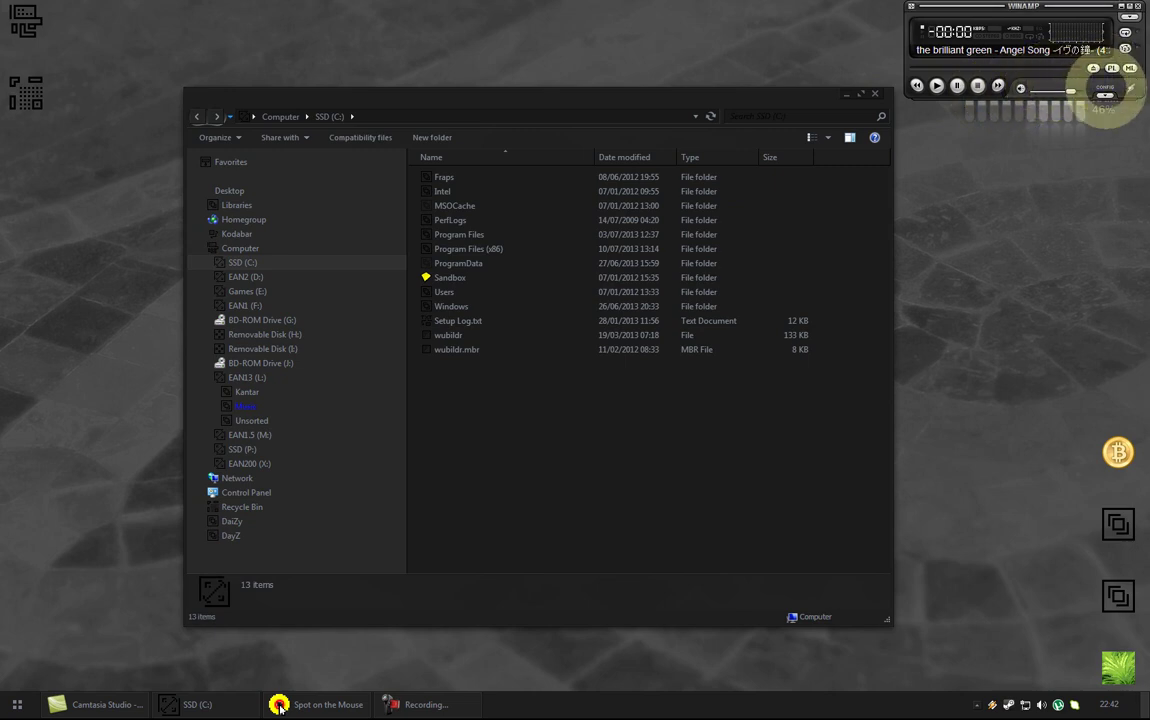
Step: Pull out and tuck back Winamp's equalizer, exit Winamp, and minimize the SSD (C:) window
left_click_drag(1104, 93, 1108, 91)
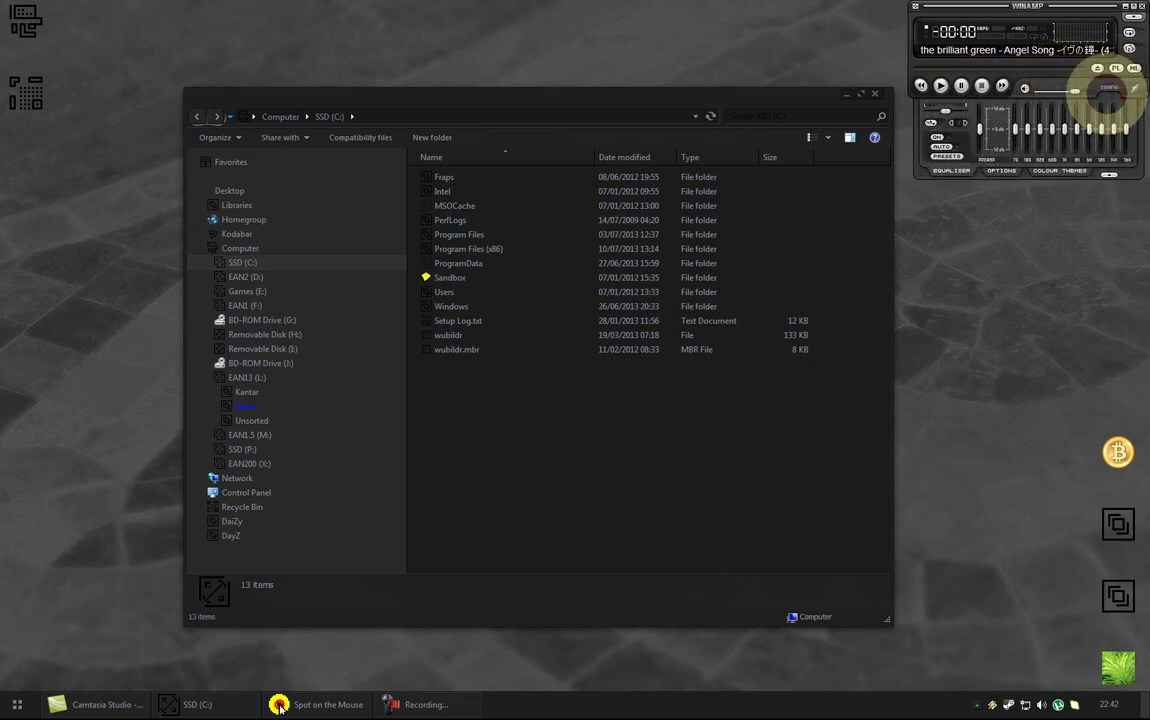
left_click(1107, 93)
left_click_drag(1107, 93, 1106, 173)
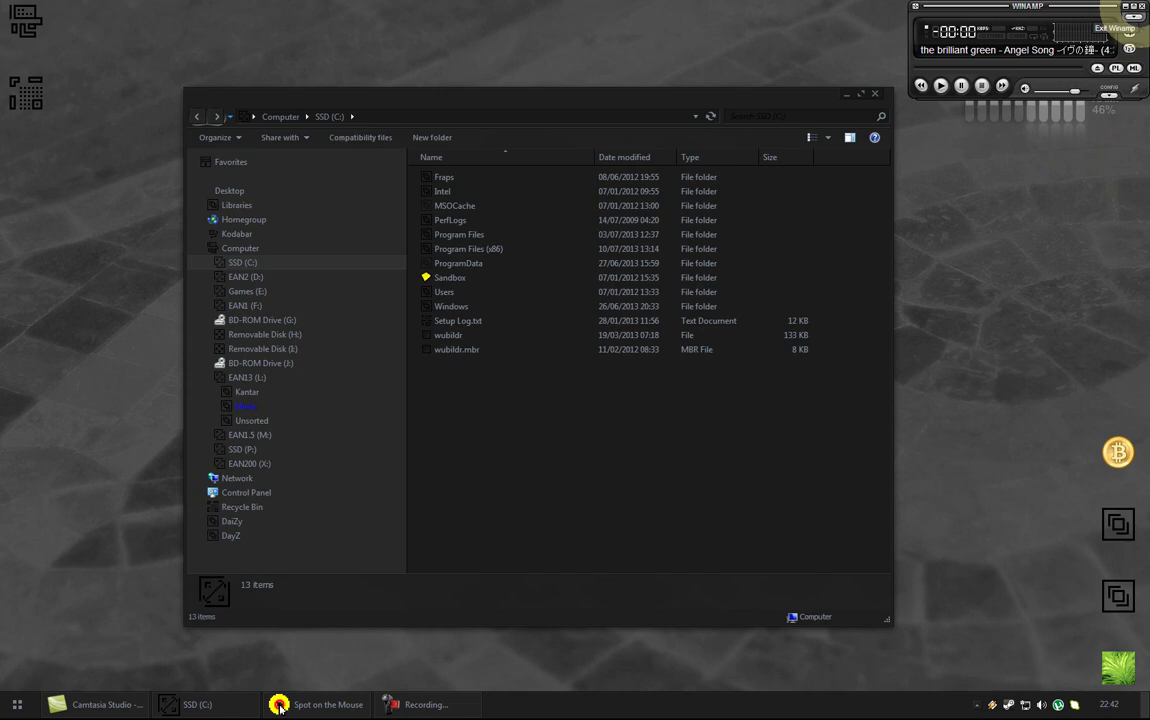
left_click(1141, 6)
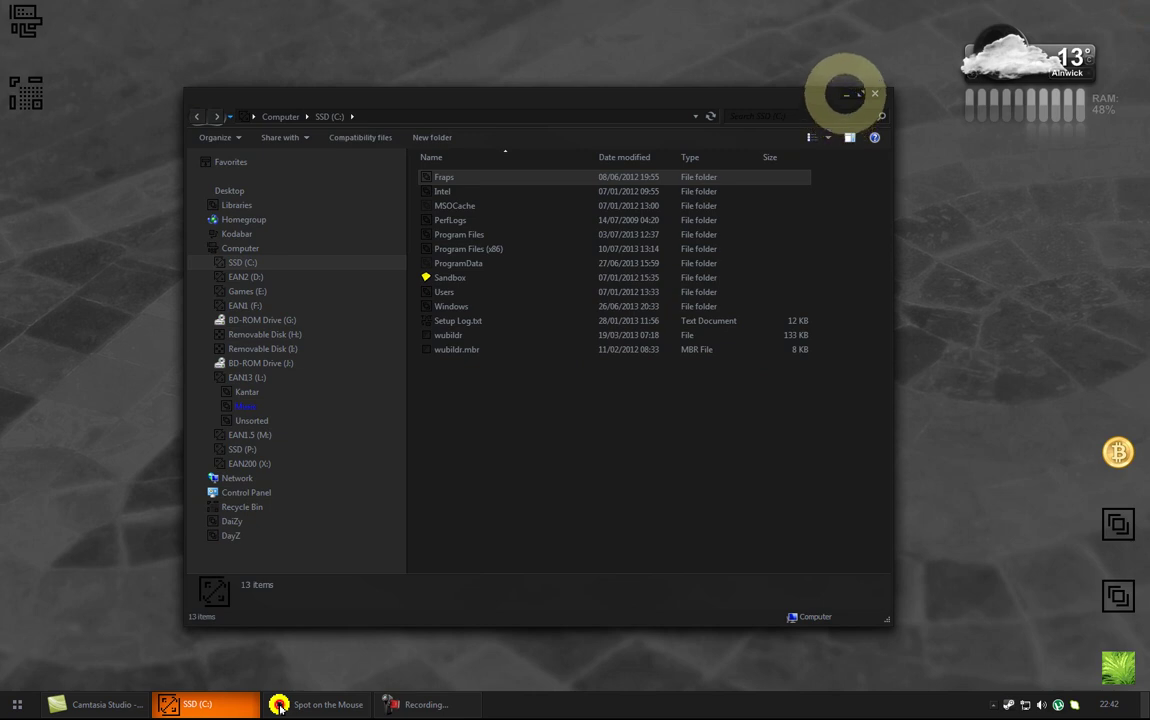
left_click(846, 95)
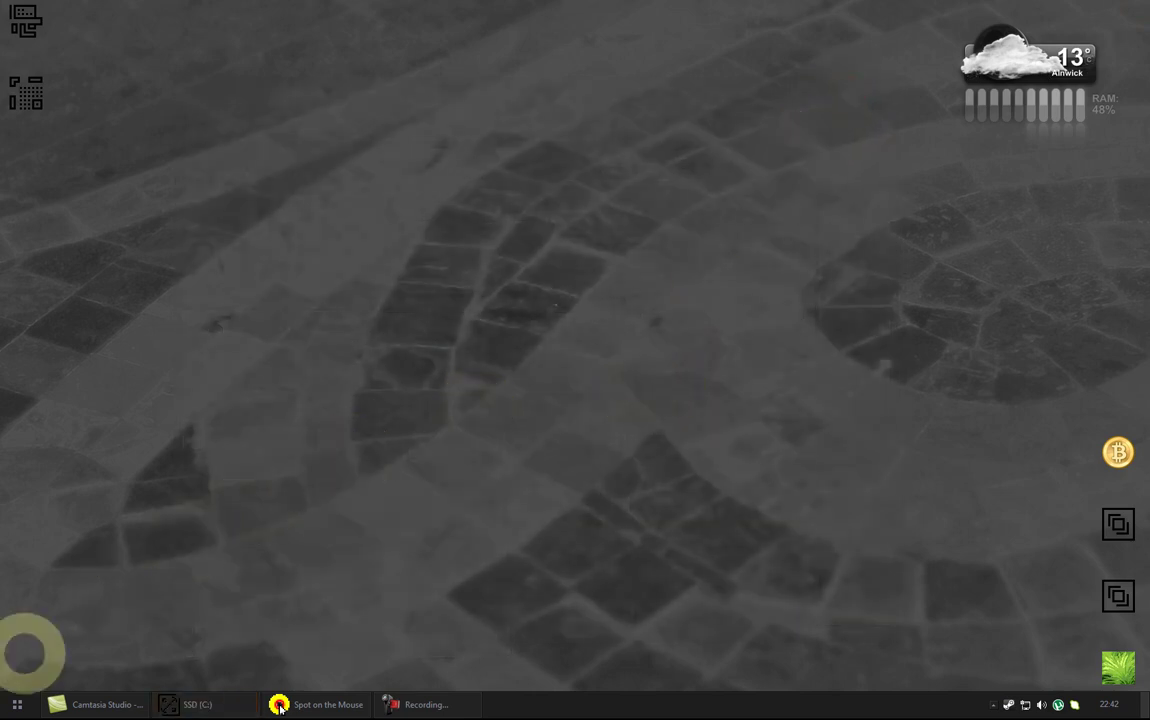
left_click(17, 702)
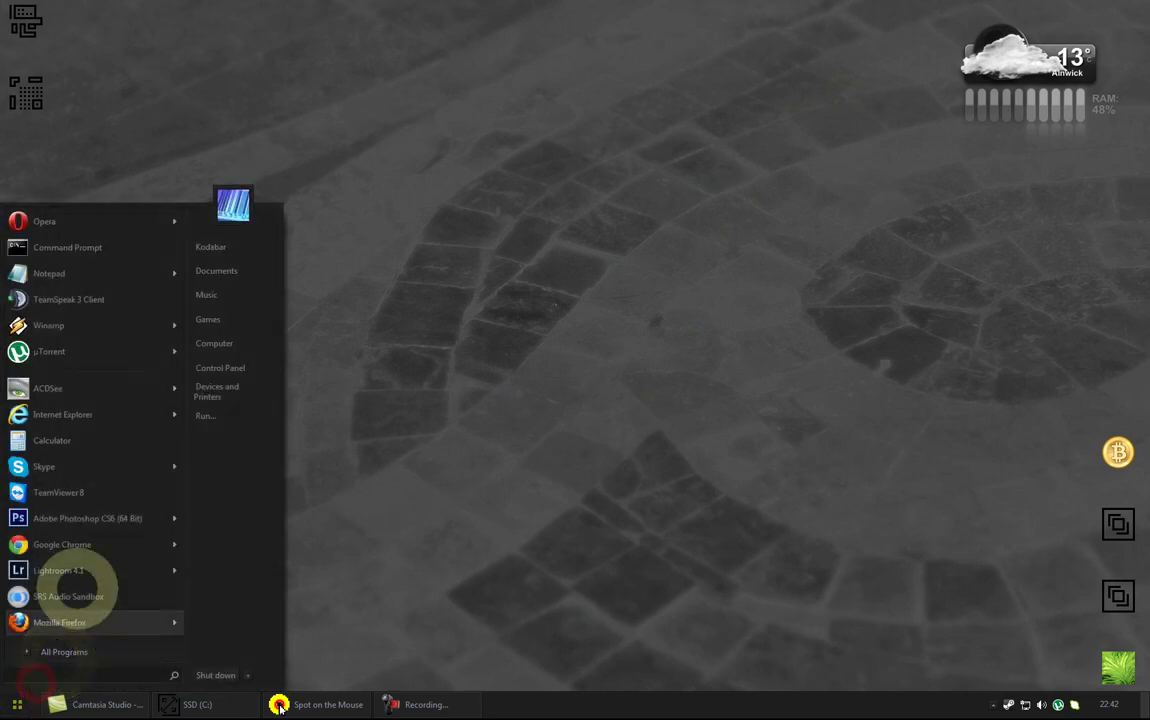
left_click(93, 521)
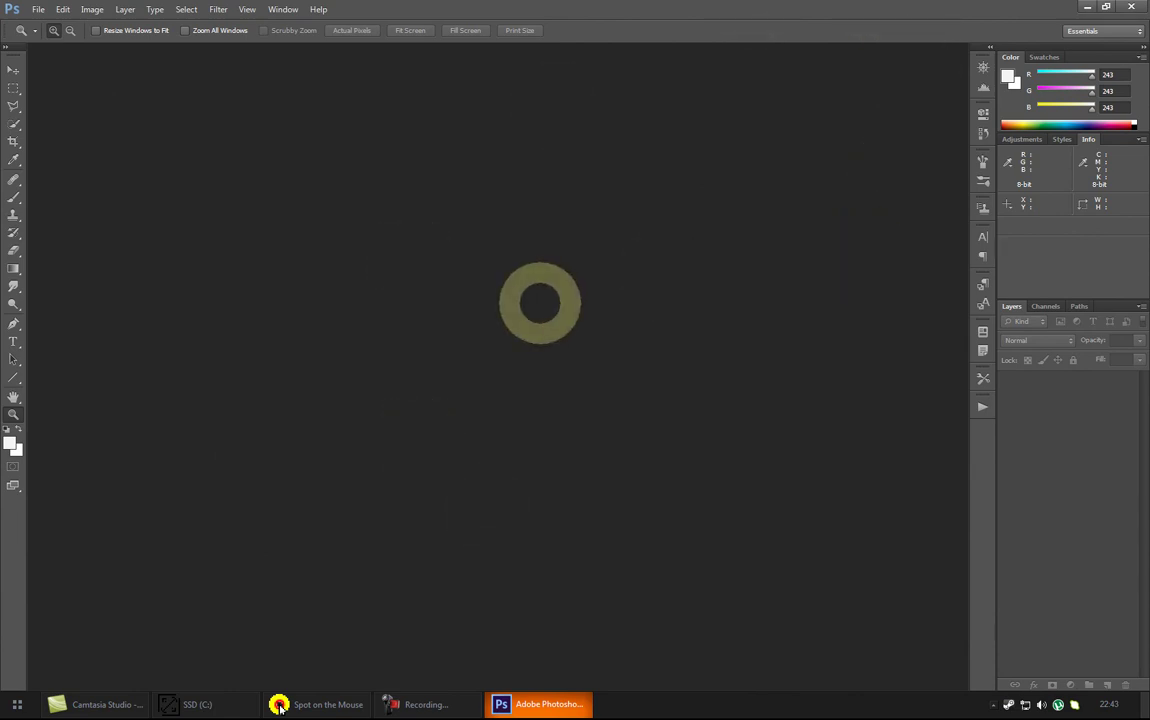
left_click(1128, 8)
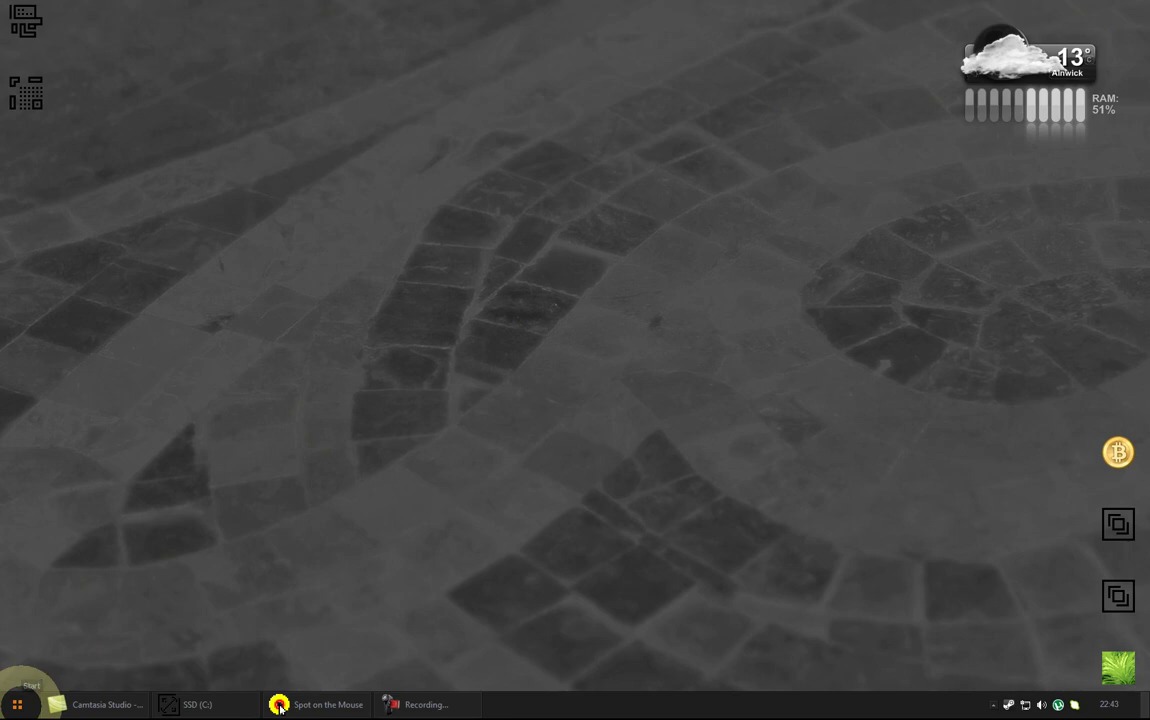
Step: Launch Microsoft Word 2010 from the Office folder under All Programs
left_click(17, 704)
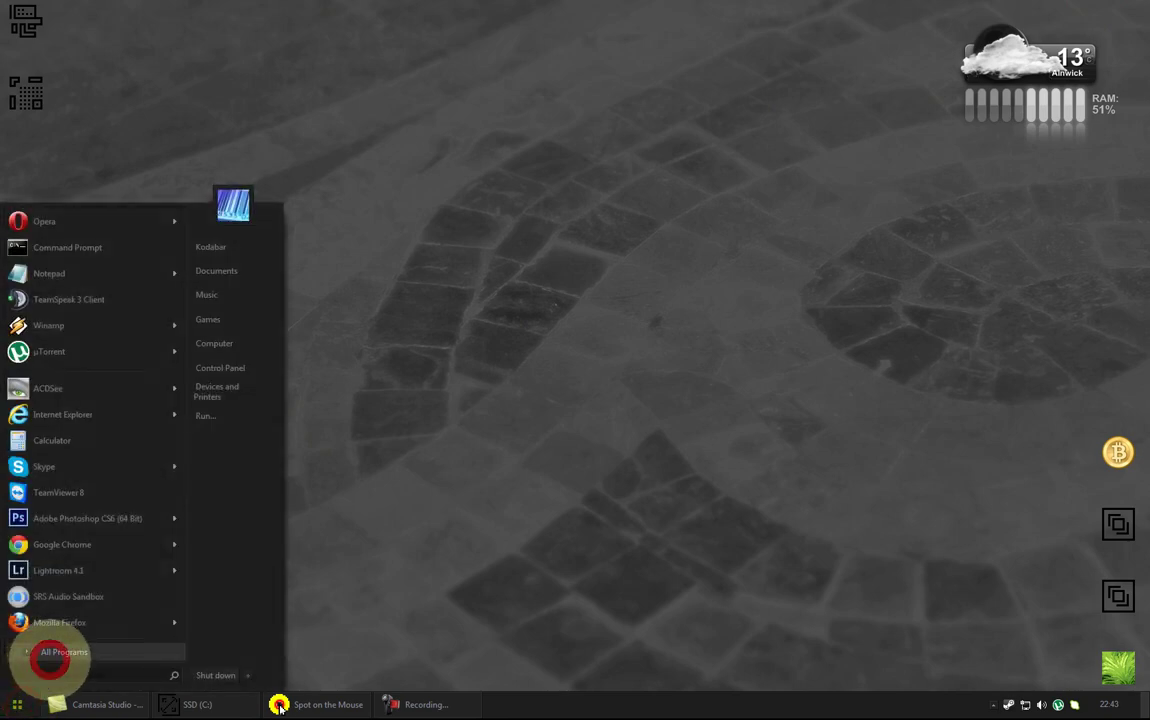
left_click(48, 660)
left_click(150, 323)
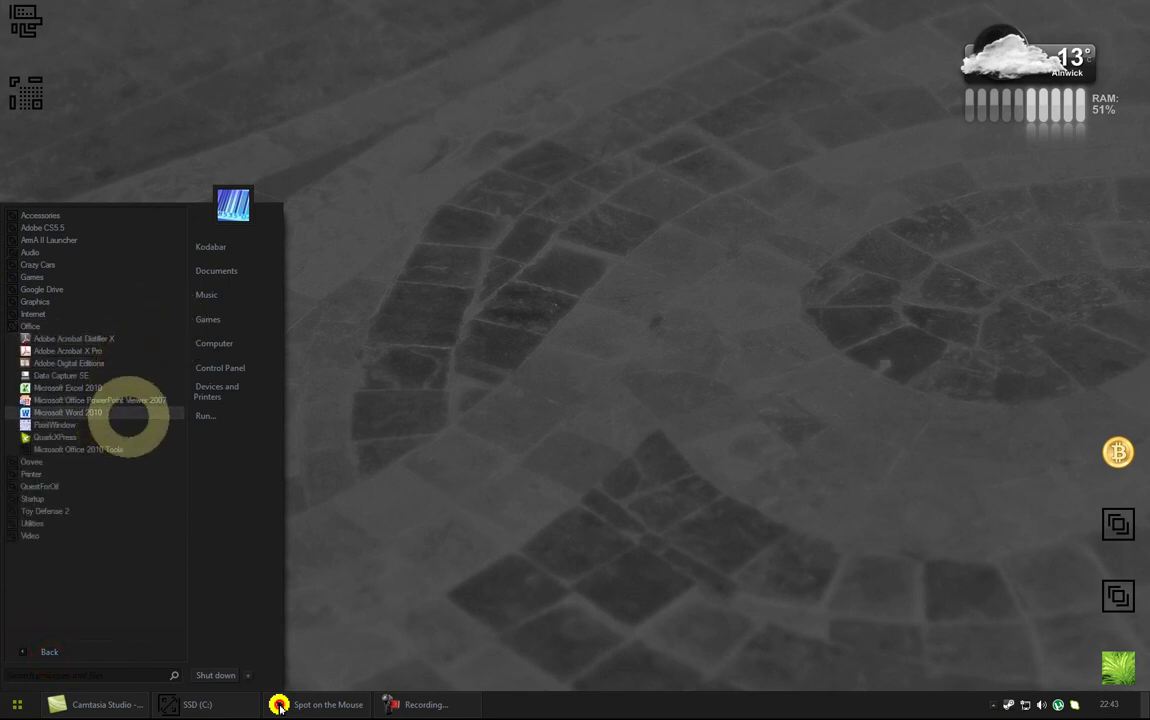
left_click(128, 413)
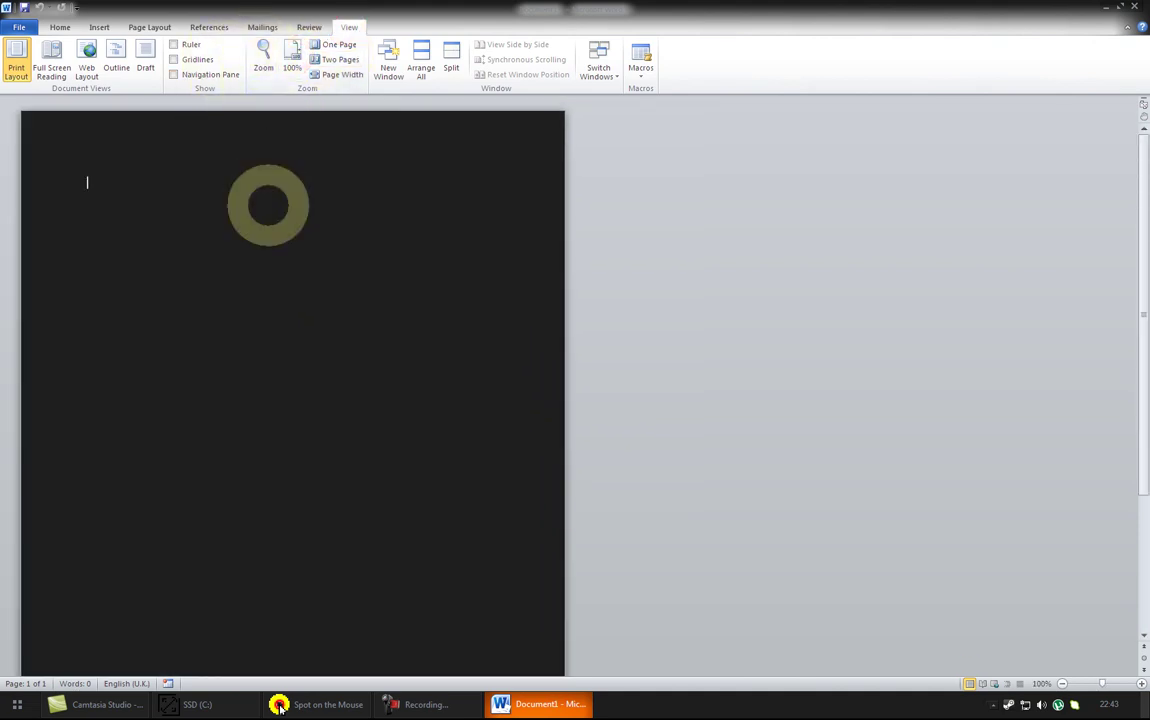
Step: Type 'This is a test.' and a second paragraph about bold black text being hard to see
type("This is a test.")
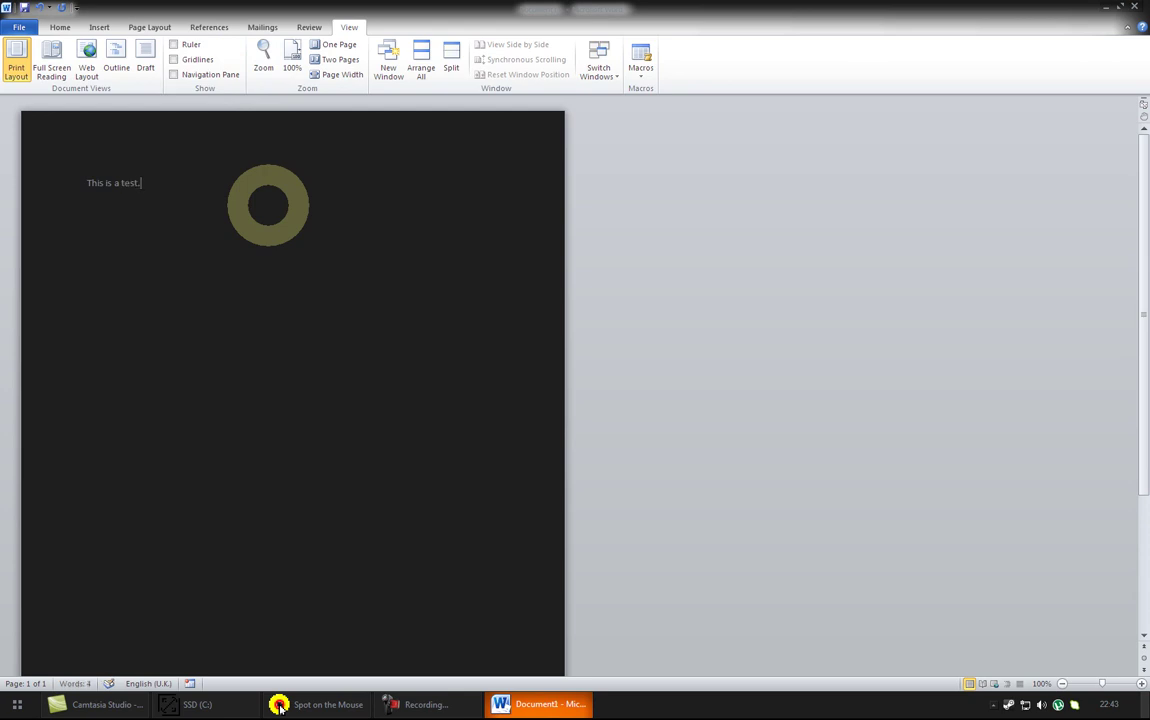
key("Return")
key("Return")
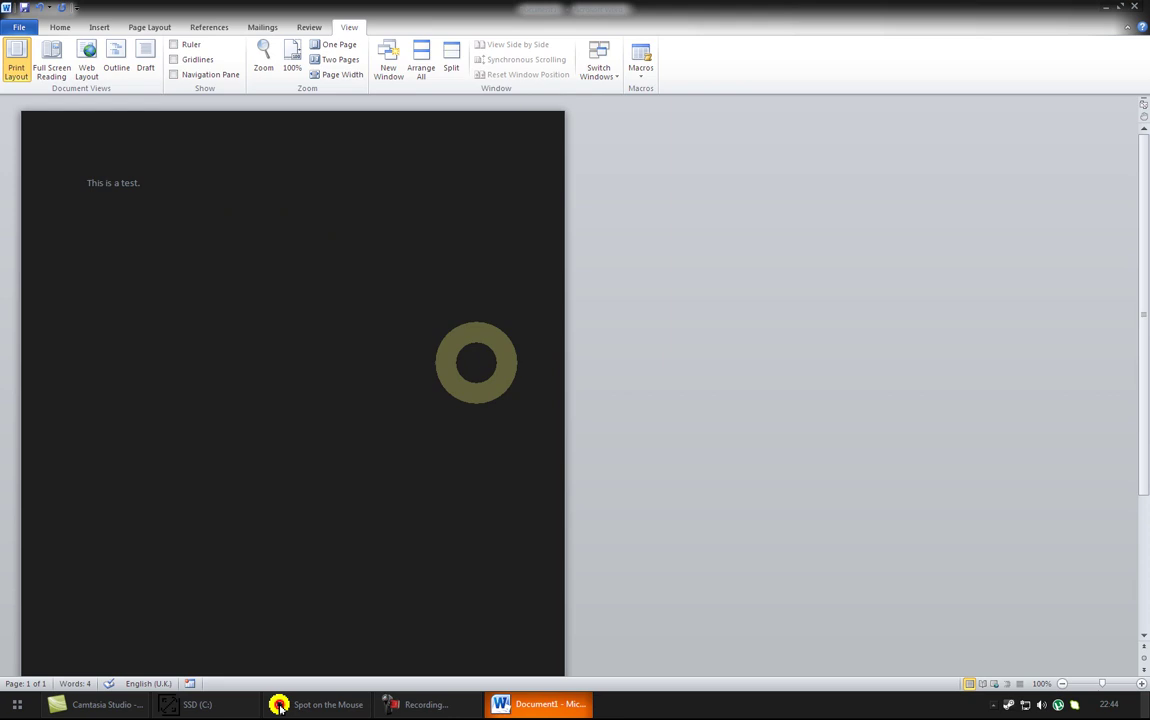
type("You can see quite clearly but you can imagine that is")
key("BackSpace")
key("BackSpace")
type("f someone specifies bold black text in a document you might have difficulty seeing it.")
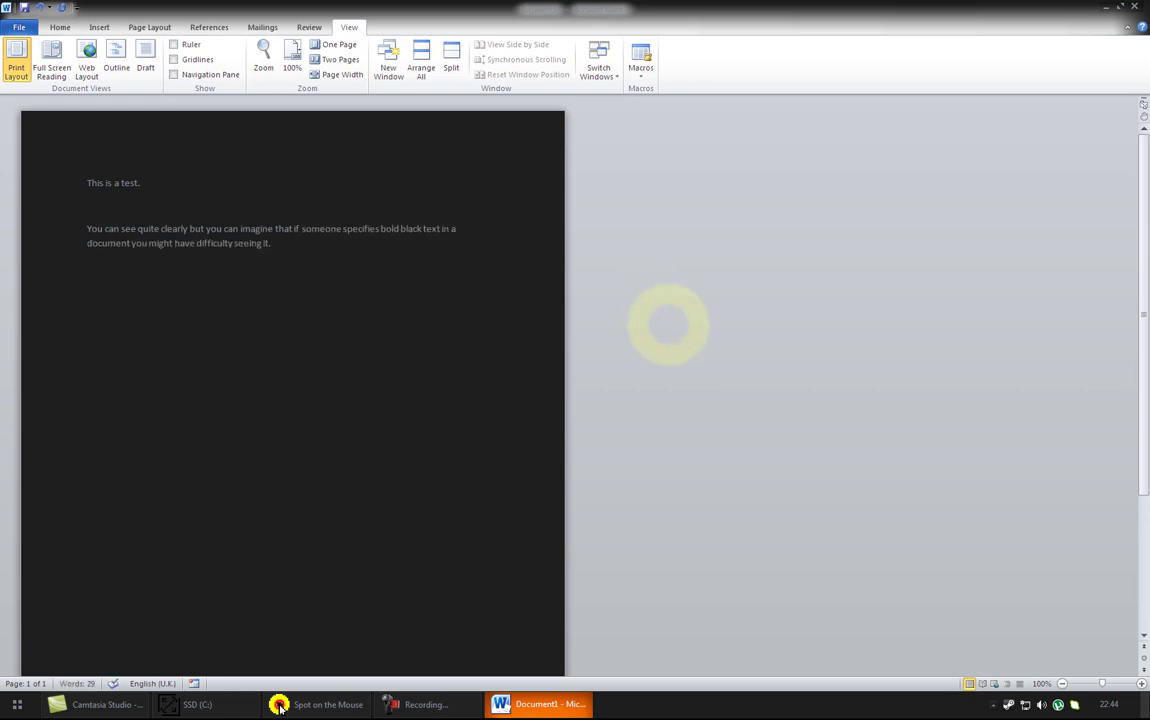
Step: Open New Temporary Staff Timesheet.doc from the Timesheets folder and scroll through it
left_click(190, 704)
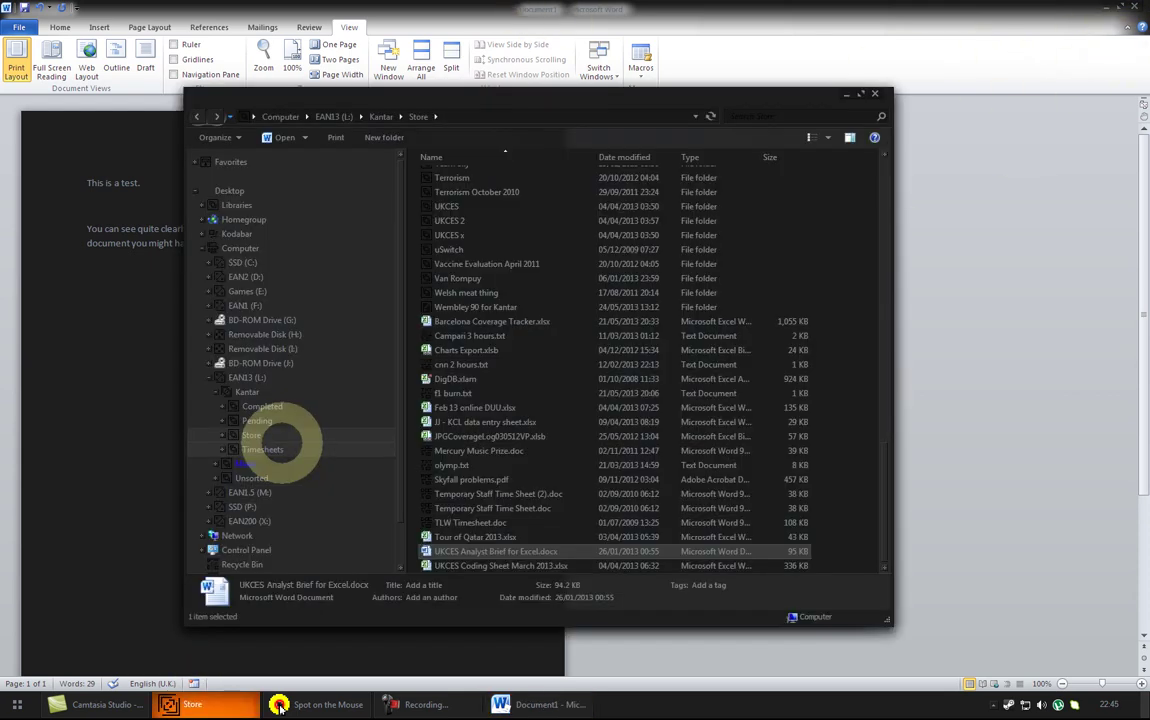
left_click(264, 447)
double_click(475, 306)
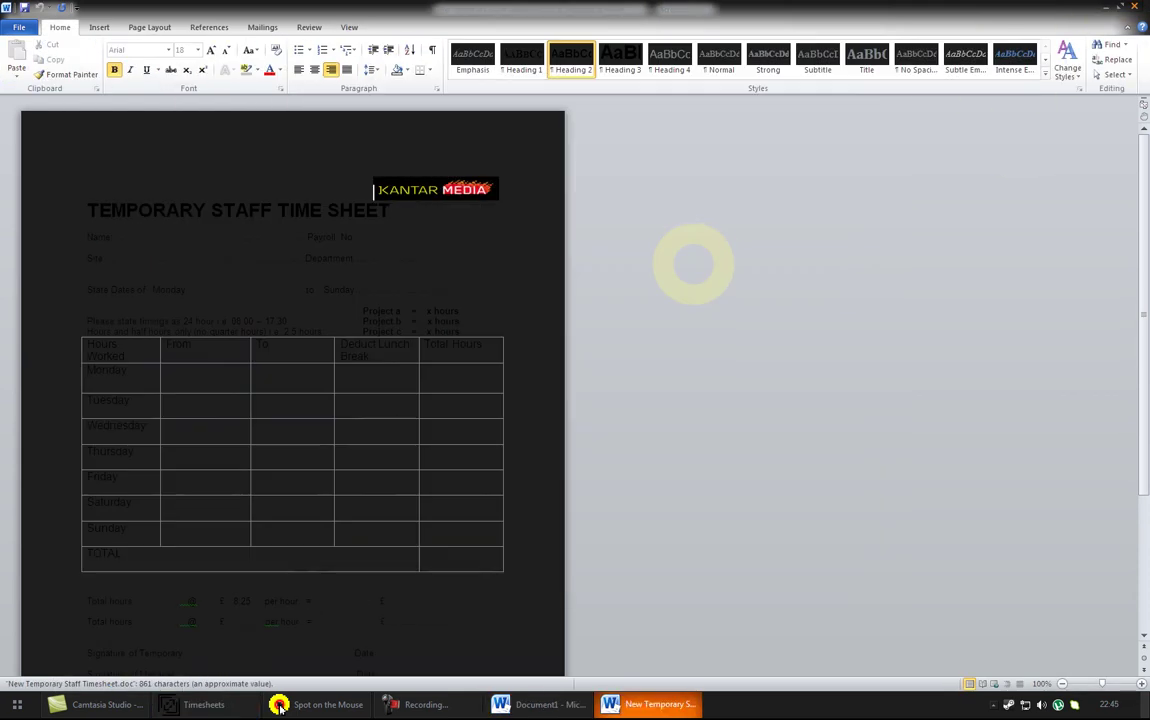
scroll(394, 289, "down", 4)
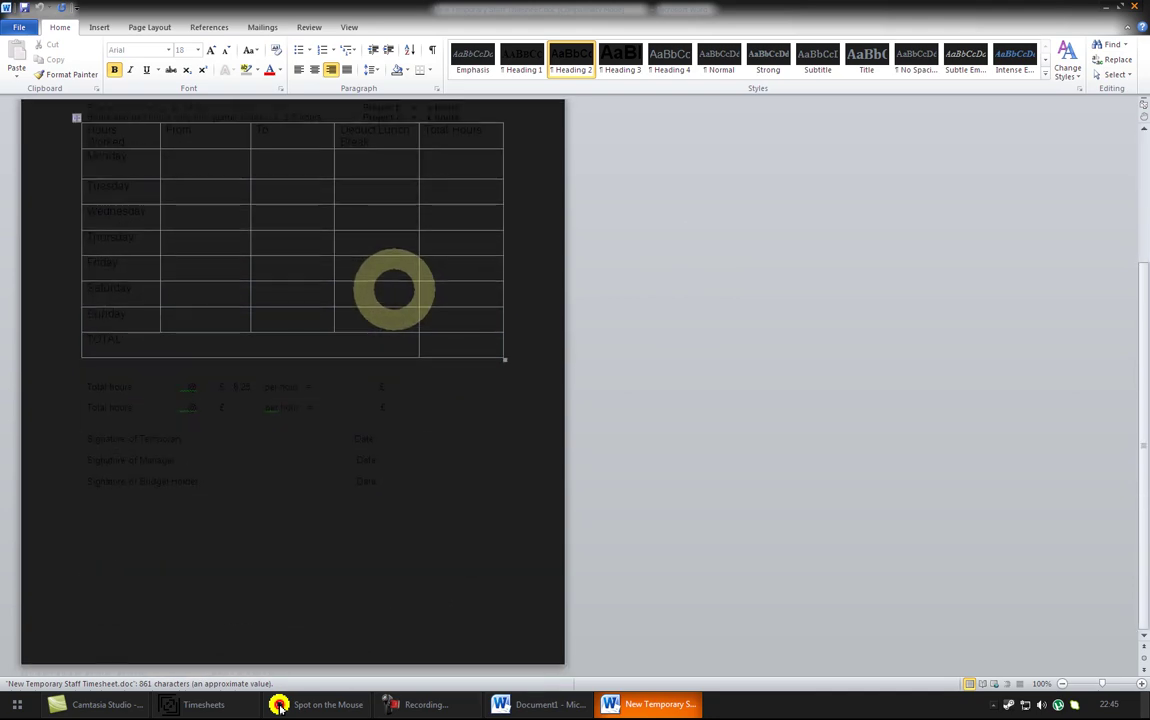
scroll(394, 289, "up", 4)
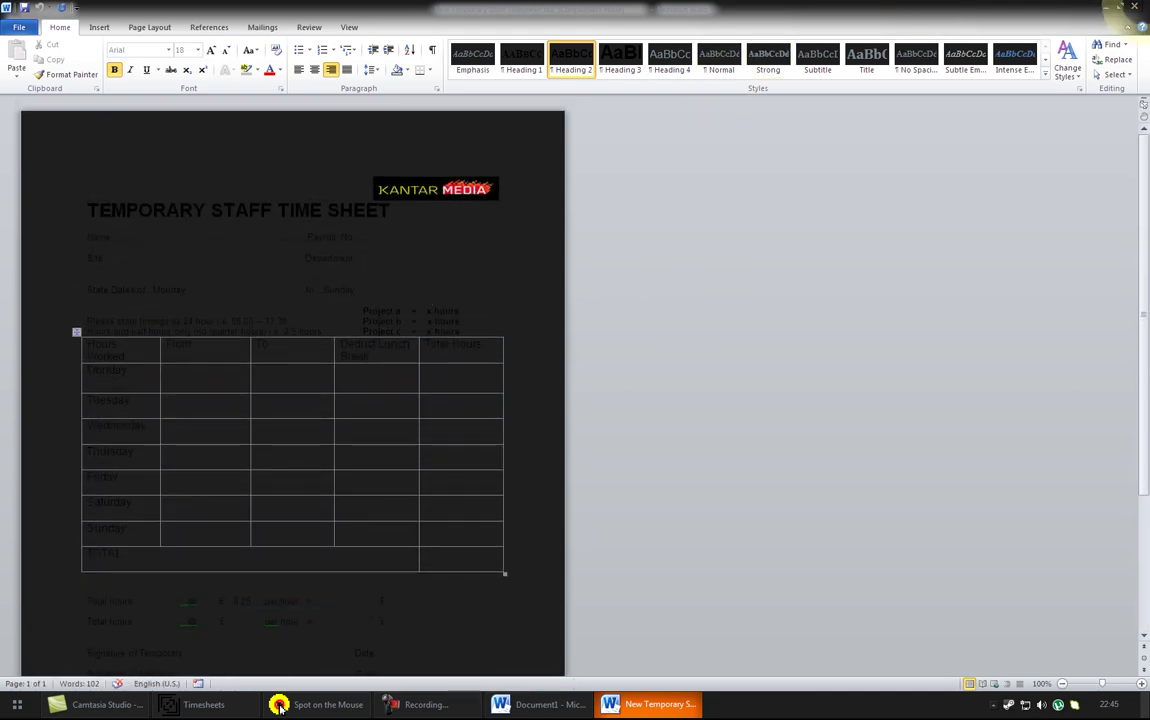
Step: Close the timesheet, the Timesheets folder and Word, discarding Document1 with Don't Save
left_click(1134, 7)
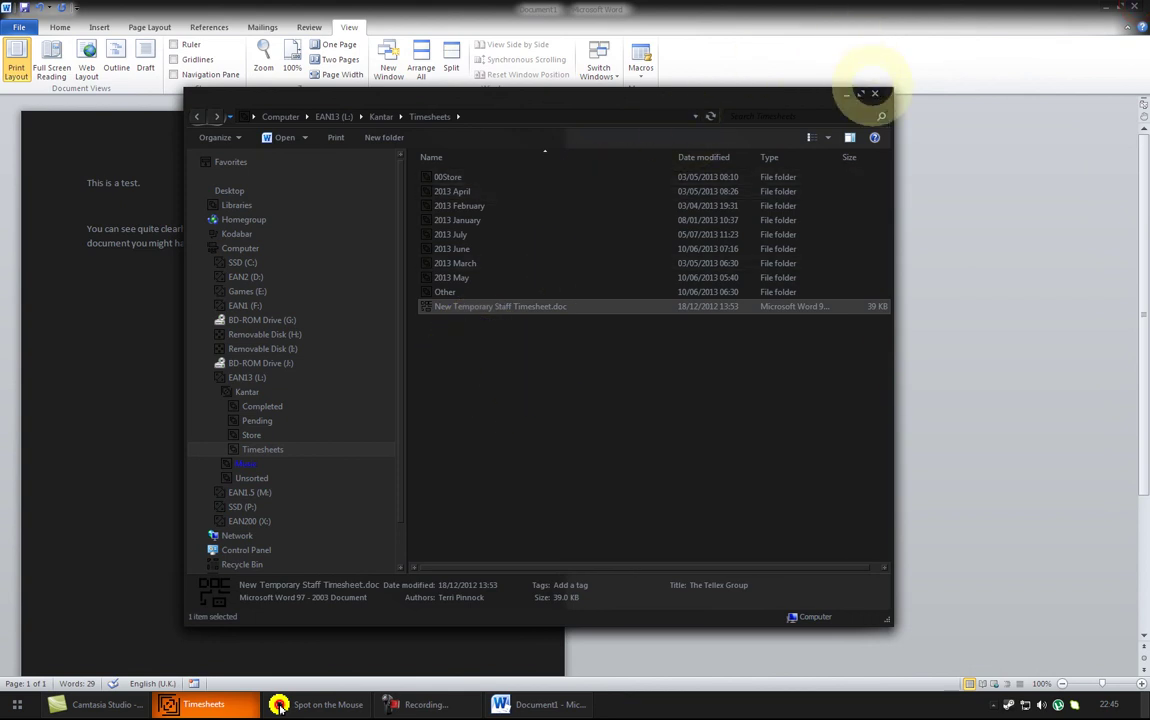
left_click(874, 93)
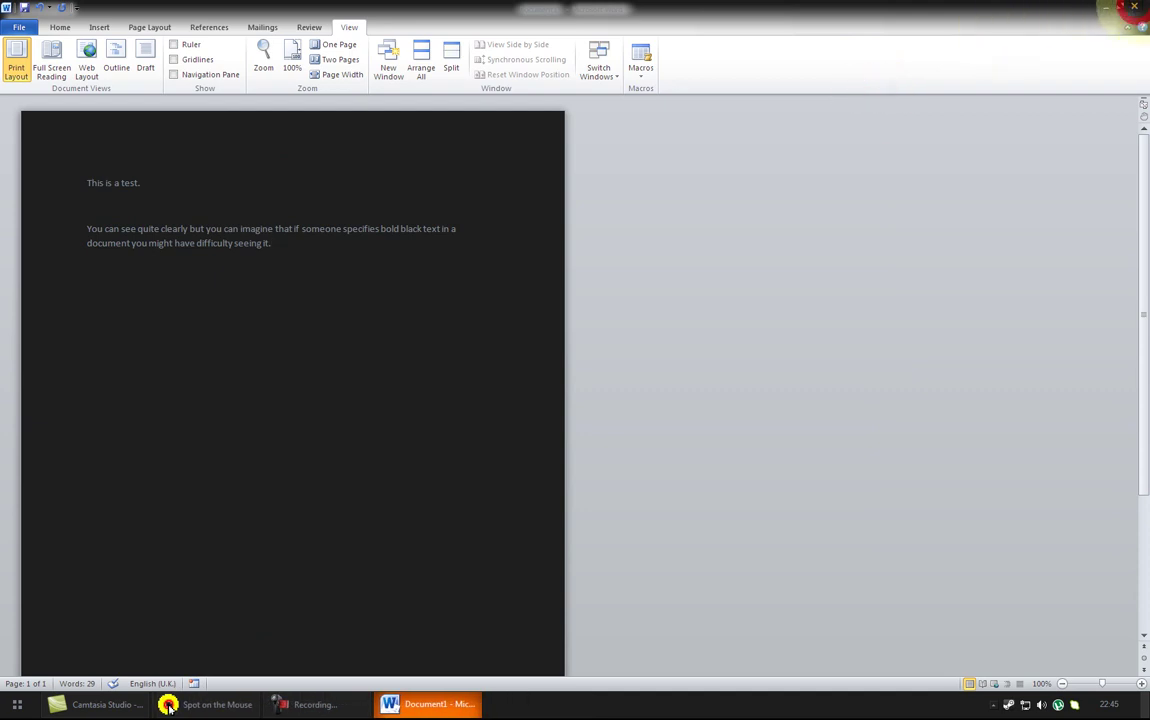
left_click(1134, 7)
left_click(576, 366)
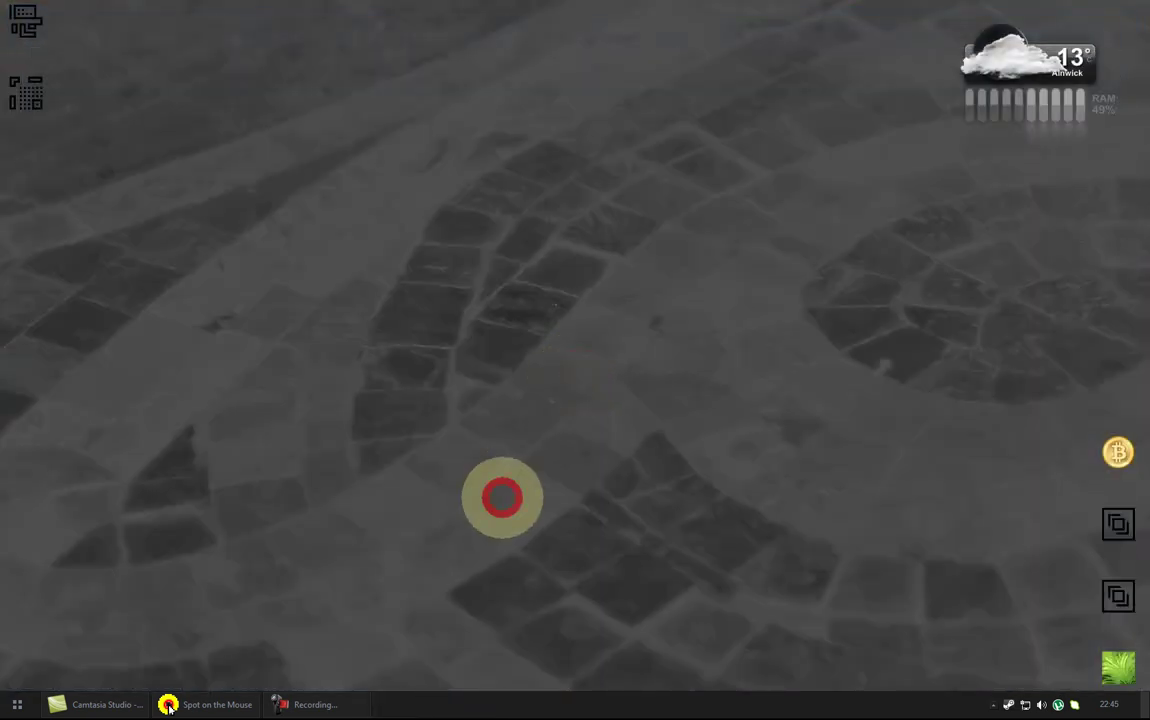